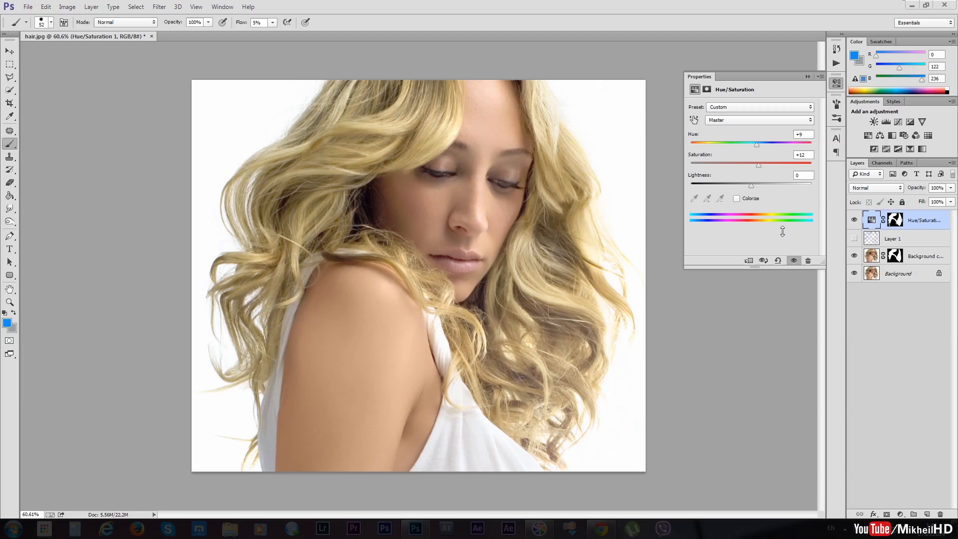
Step: Try another hair colour by setting the Hue/Saturation adjustment's hue to +35 and saturation to +26
left_click(755, 145)
mouse_move(756, 145)
left_mouse_down()
mouse_move(817, 143)
mouse_move(681, 143)
mouse_move(811, 148)
mouse_move(707, 145)
mouse_move(808, 148)
mouse_move(757, 147)
mouse_move(782, 147)
mouse_move(767, 165)
mouse_move(770, 145)
mouse_move(701, 144)
mouse_move(773, 145)
left_mouse_up()
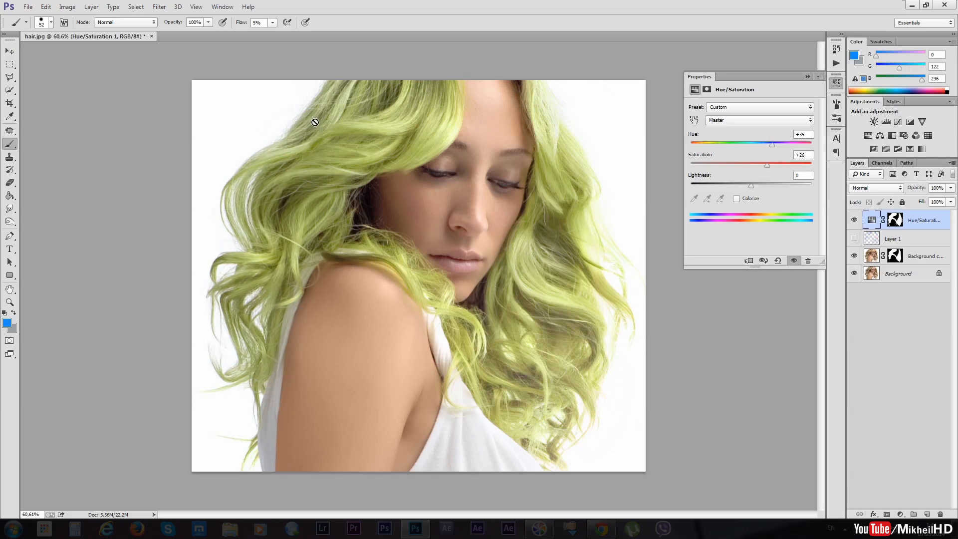
Step: Close the edited document without saving, open the original hair.jpg and collapse the empty properties area
left_click(152, 37)
left_click(481, 198)
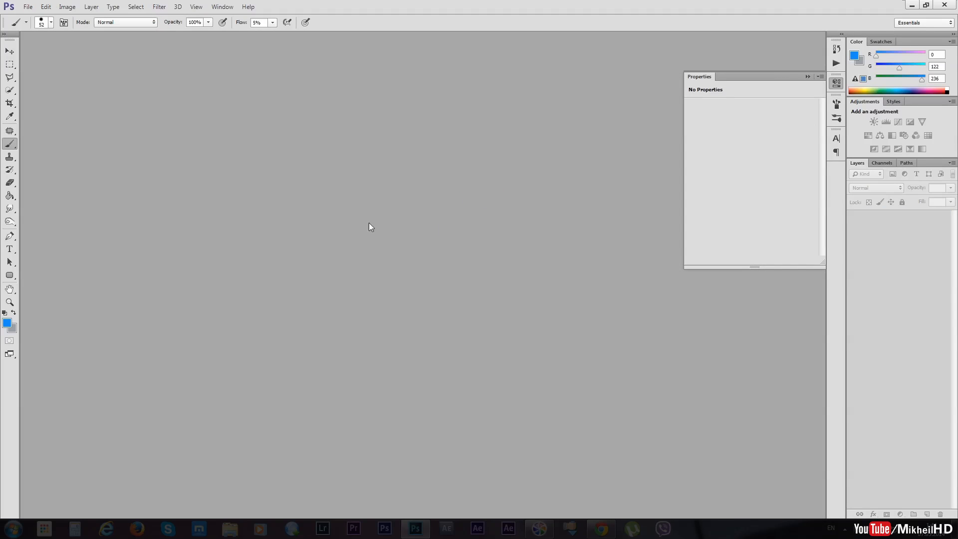
double_click(314, 195)
left_click(297, 164)
double_click(419, 162)
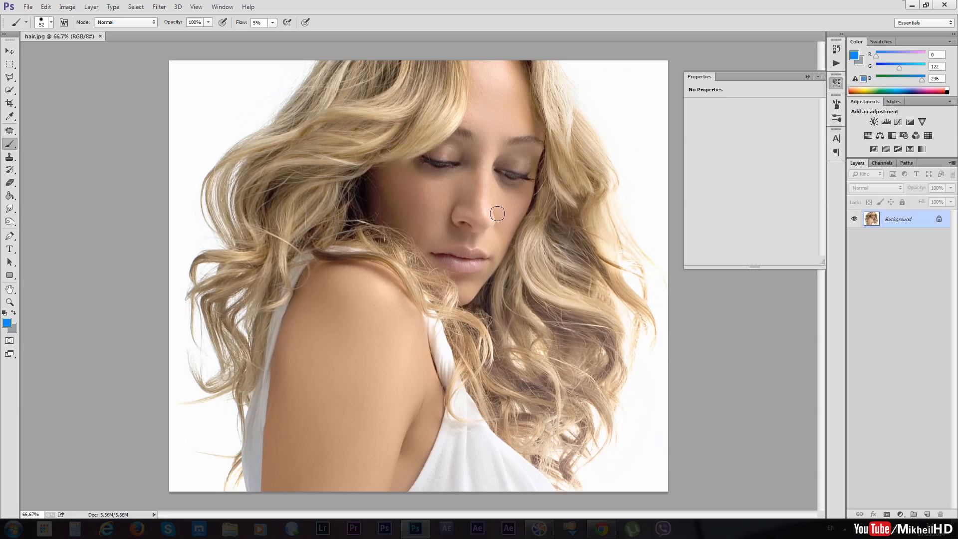
left_click(807, 74)
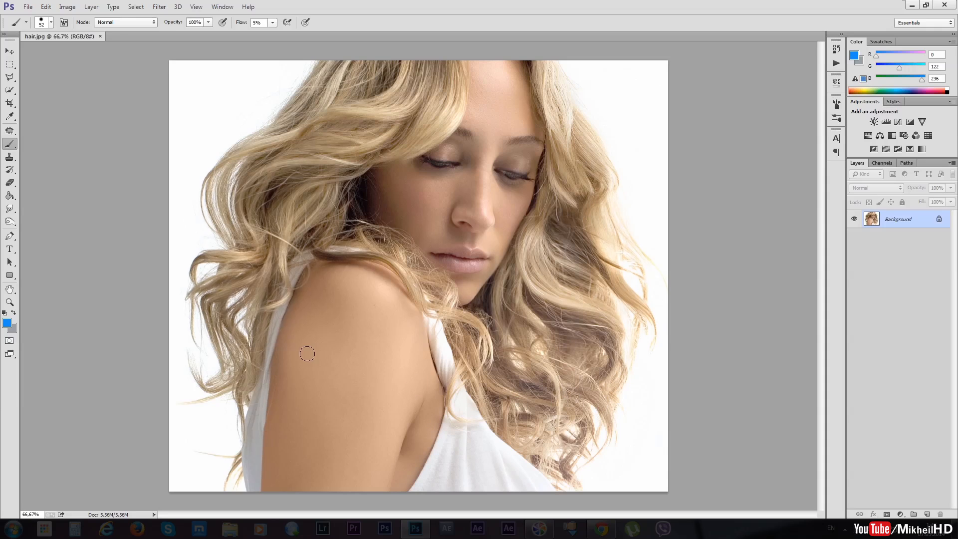
Step: Select the woman's hair on both sides of the face with the Quick Selection Tool
left_click(10, 89)
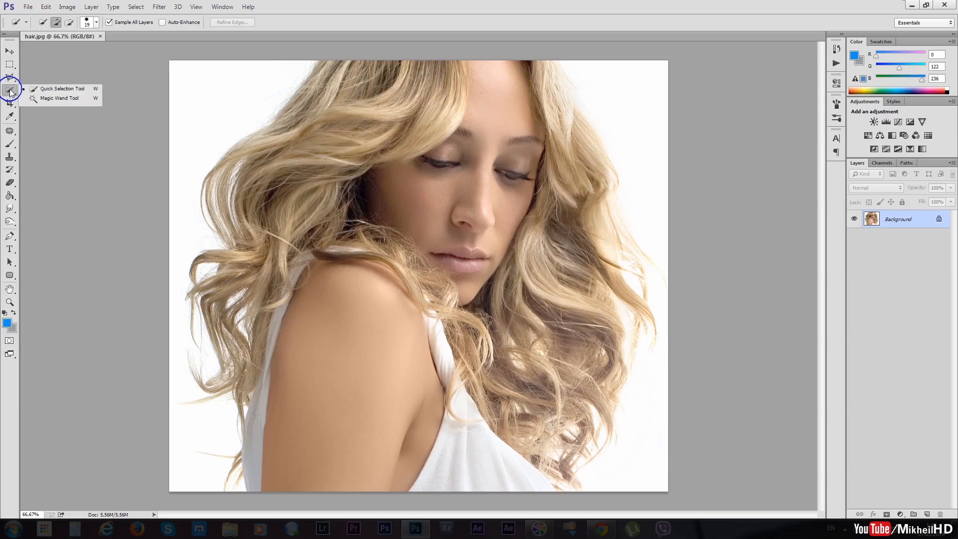
left_click(67, 90)
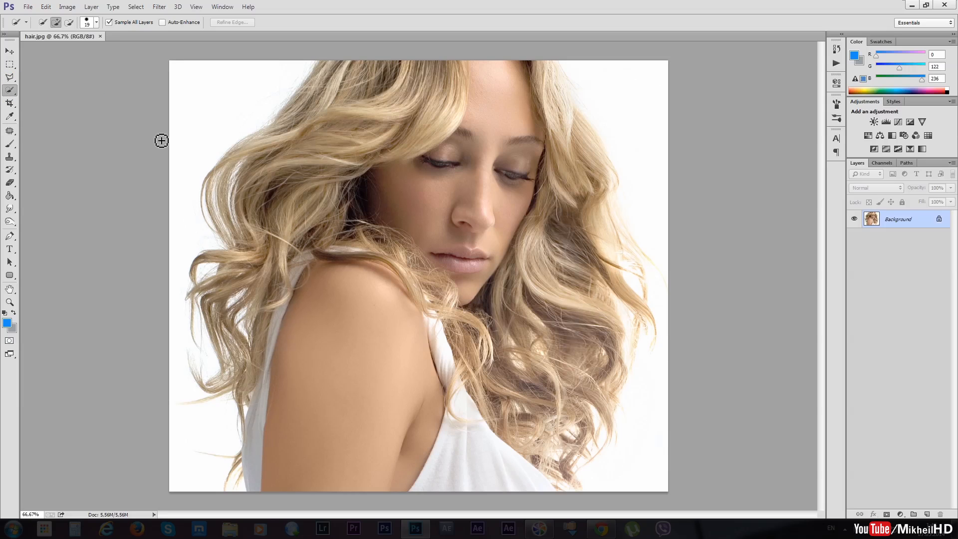
mouse_move(437, 68)
left_mouse_down()
mouse_move(446, 87)
mouse_move(432, 115)
mouse_move(402, 133)
mouse_move(433, 125)
mouse_move(462, 77)
mouse_move(462, 103)
mouse_move(431, 138)
mouse_move(284, 172)
mouse_move(379, 93)
mouse_move(341, 74)
mouse_move(230, 174)
mouse_move(257, 155)
mouse_move(257, 256)
mouse_move(296, 172)
mouse_move(259, 269)
mouse_move(308, 199)
mouse_move(315, 231)
mouse_move(335, 204)
mouse_move(322, 245)
mouse_move(343, 202)
mouse_move(242, 313)
mouse_move(230, 379)
mouse_move(205, 398)
mouse_move(268, 347)
mouse_move(237, 402)
mouse_move(200, 406)
mouse_move(231, 398)
mouse_move(246, 417)
mouse_move(229, 475)
mouse_move(232, 423)
left_mouse_up()
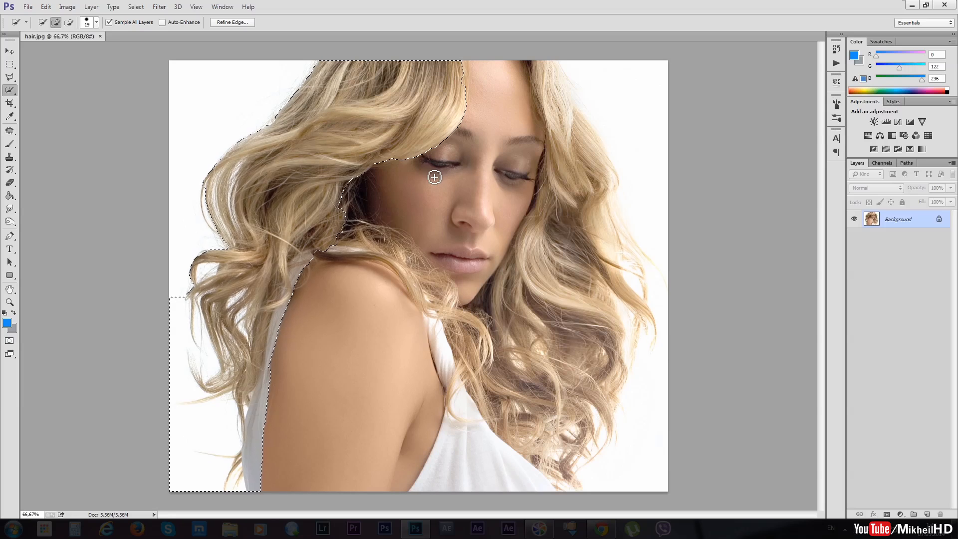
mouse_move(331, 242)
left_mouse_down()
mouse_move(389, 255)
mouse_move(403, 267)
mouse_move(380, 254)
mouse_move(404, 271)
mouse_move(316, 257)
mouse_move(391, 255)
mouse_move(442, 316)
mouse_move(412, 265)
mouse_move(455, 299)
mouse_move(446, 297)
mouse_move(450, 334)
mouse_move(454, 313)
mouse_move(472, 380)
mouse_move(461, 389)
mouse_move(462, 421)
mouse_move(468, 399)
mouse_move(533, 424)
mouse_move(524, 443)
mouse_move(578, 488)
mouse_move(613, 397)
mouse_move(593, 441)
mouse_move(588, 357)
mouse_move(511, 307)
mouse_move(564, 159)
mouse_move(551, 237)
mouse_move(561, 138)
mouse_move(551, 64)
mouse_move(588, 130)
mouse_move(633, 312)
mouse_move(626, 400)
mouse_move(630, 420)
left_mouse_up()
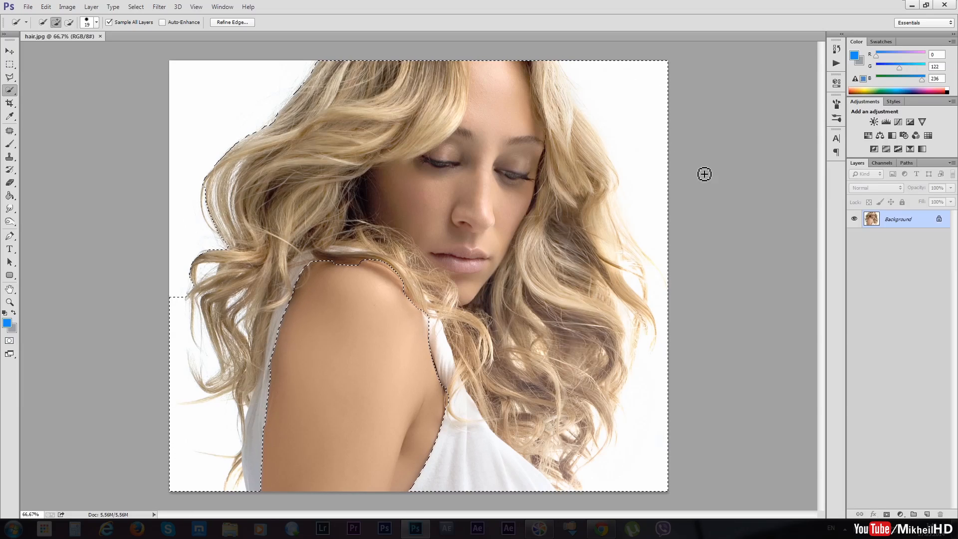
Step: Subtract the white background, the face and the white dress from the hair selection
key("alt")
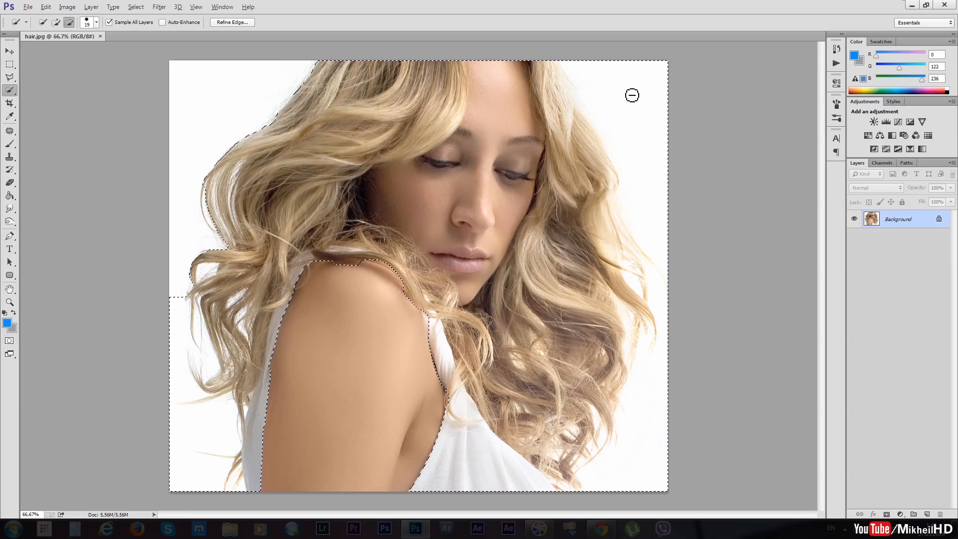
left_click(593, 72)
key("alt")
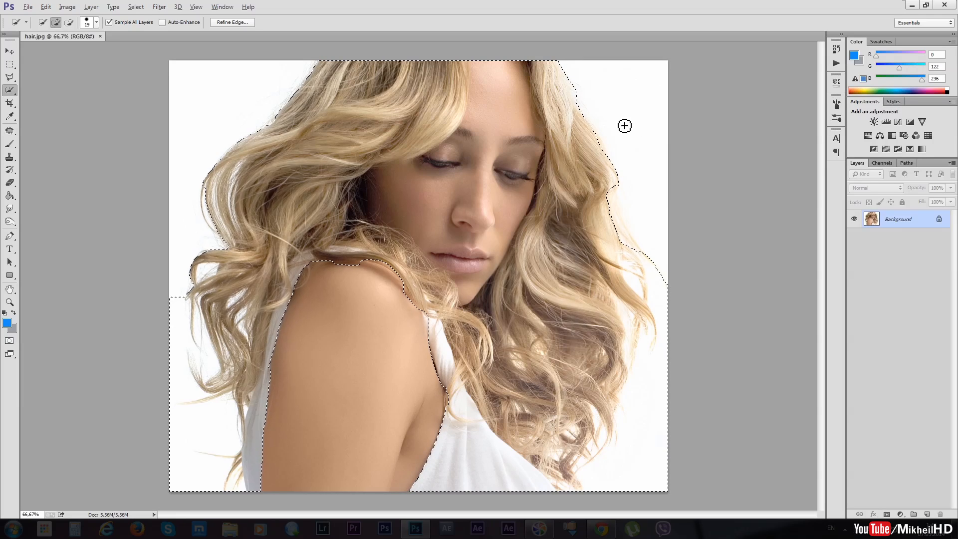
key("alt")
left_click(646, 132)
mouse_move(646, 133)
left_mouse_down()
mouse_move(672, 308)
mouse_move(663, 366)
mouse_move(652, 353)
mouse_move(631, 485)
mouse_move(641, 451)
mouse_move(577, 496)
mouse_move(583, 501)
mouse_move(458, 459)
mouse_move(468, 423)
mouse_move(480, 453)
mouse_move(472, 406)
mouse_move(456, 482)
mouse_move(411, 392)
mouse_move(417, 342)
mouse_move(431, 366)
mouse_move(444, 366)
mouse_move(443, 356)
mouse_move(414, 388)
left_mouse_up()
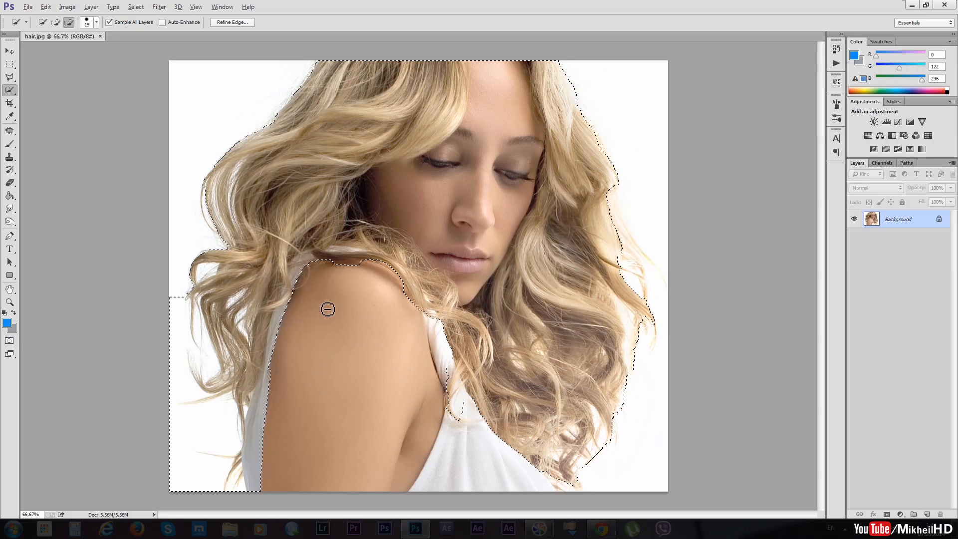
mouse_move(291, 392)
left_mouse_down()
mouse_move(259, 477)
mouse_move(269, 419)
mouse_move(277, 496)
mouse_move(211, 515)
mouse_move(208, 476)
mouse_move(184, 461)
mouse_move(212, 423)
mouse_move(223, 427)
mouse_move(221, 439)
mouse_move(234, 433)
mouse_move(231, 415)
mouse_move(204, 430)
mouse_move(212, 449)
mouse_move(236, 457)
mouse_move(200, 429)
mouse_move(184, 381)
mouse_move(184, 328)
mouse_move(191, 350)
left_mouse_up()
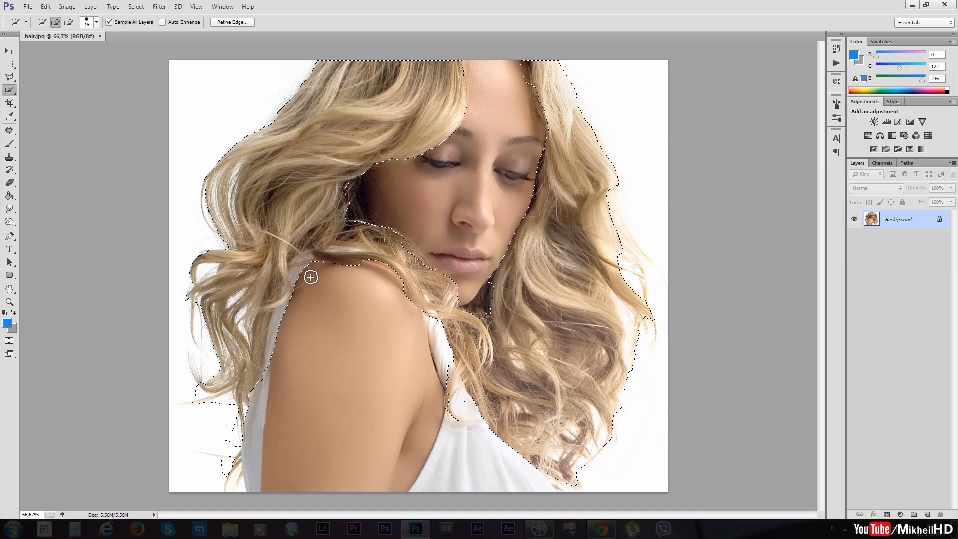
key("alt")
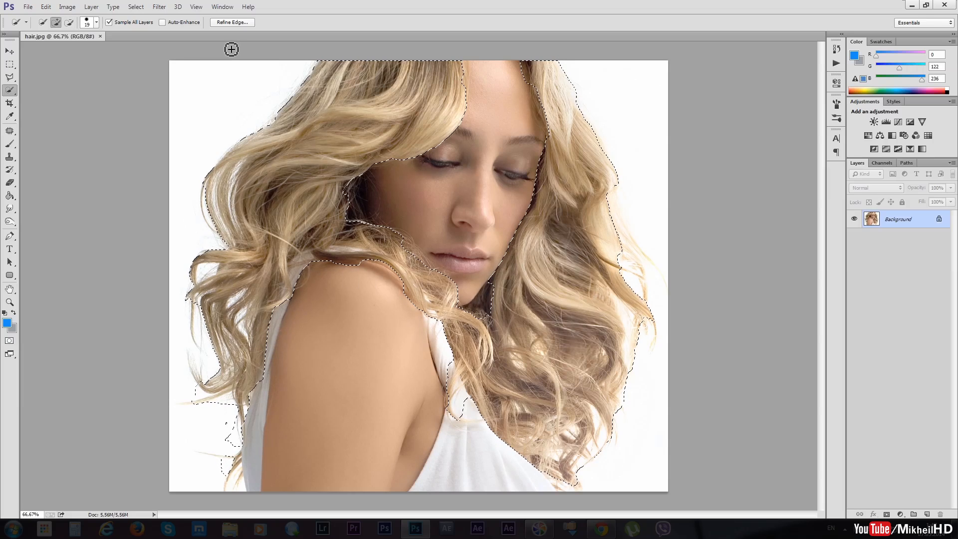
Step: Open Refine Edge for the hair selection and brush over the inner hair edge around the face and neck
left_click(234, 24)
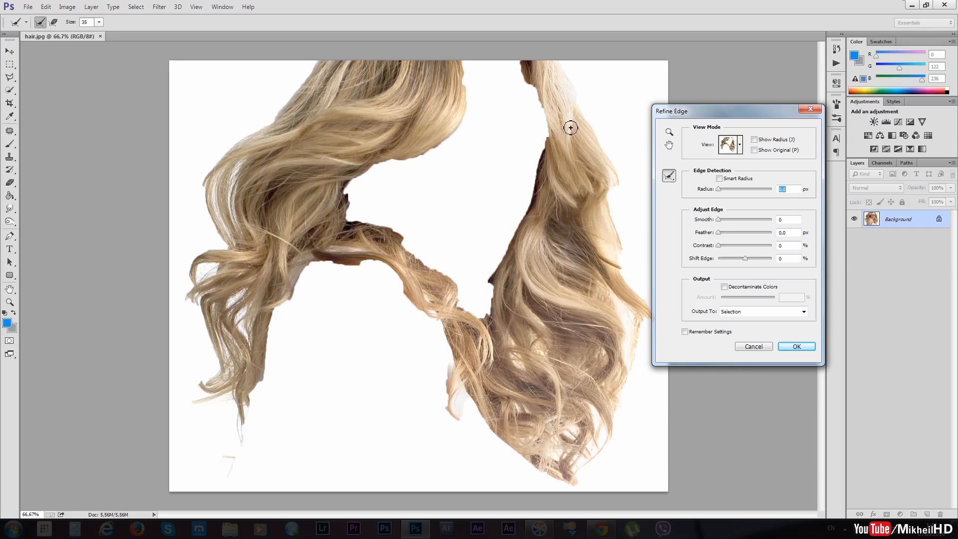
mouse_move(521, 60)
left_mouse_down()
mouse_move(542, 97)
mouse_move(526, 56)
mouse_move(551, 126)
mouse_move(533, 87)
mouse_move(546, 144)
mouse_move(545, 122)
mouse_move(530, 194)
mouse_move(551, 136)
mouse_move(535, 238)
mouse_move(550, 185)
mouse_move(504, 265)
mouse_move(525, 198)
mouse_move(492, 315)
mouse_move(489, 306)
mouse_move(480, 321)
mouse_move(465, 315)
mouse_move(445, 281)
mouse_move(459, 288)
mouse_move(408, 255)
left_mouse_up()
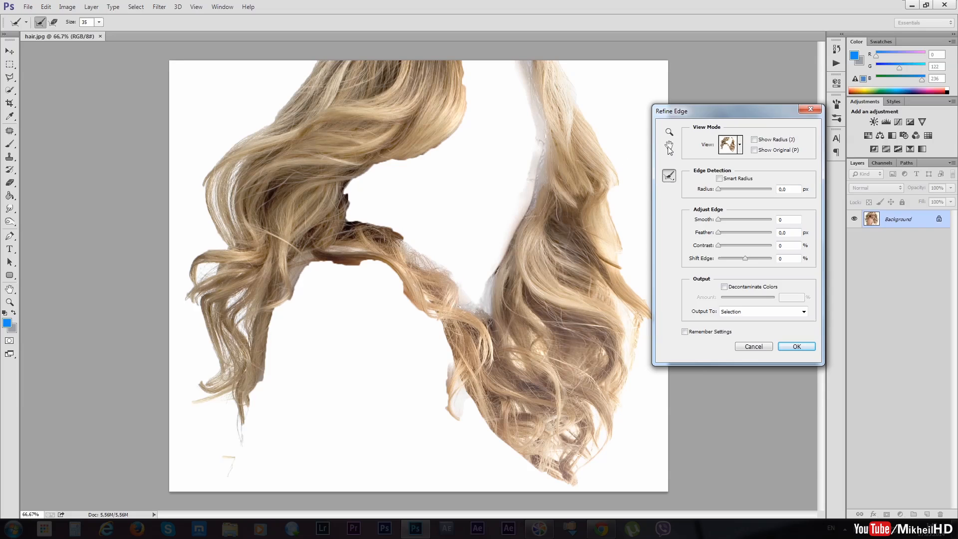
left_click(668, 145)
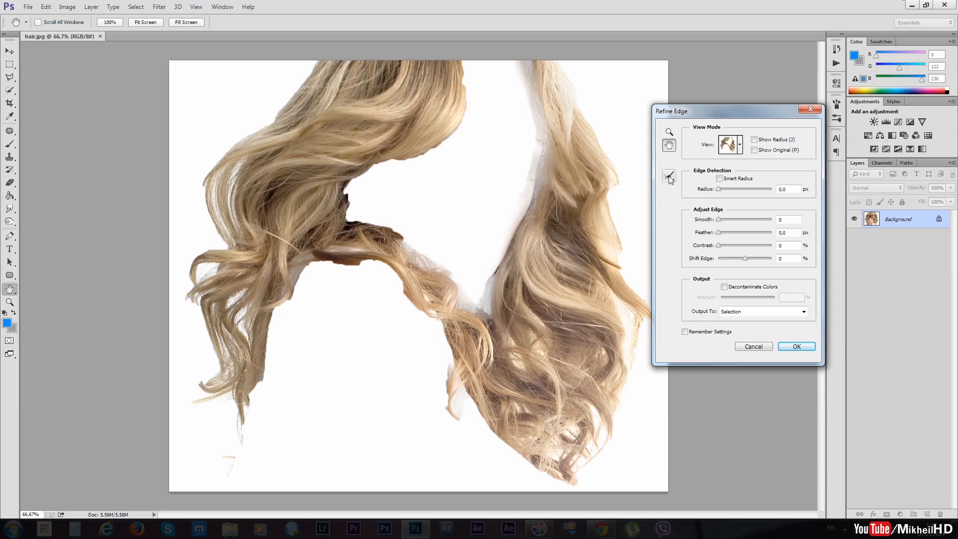
left_click(668, 177)
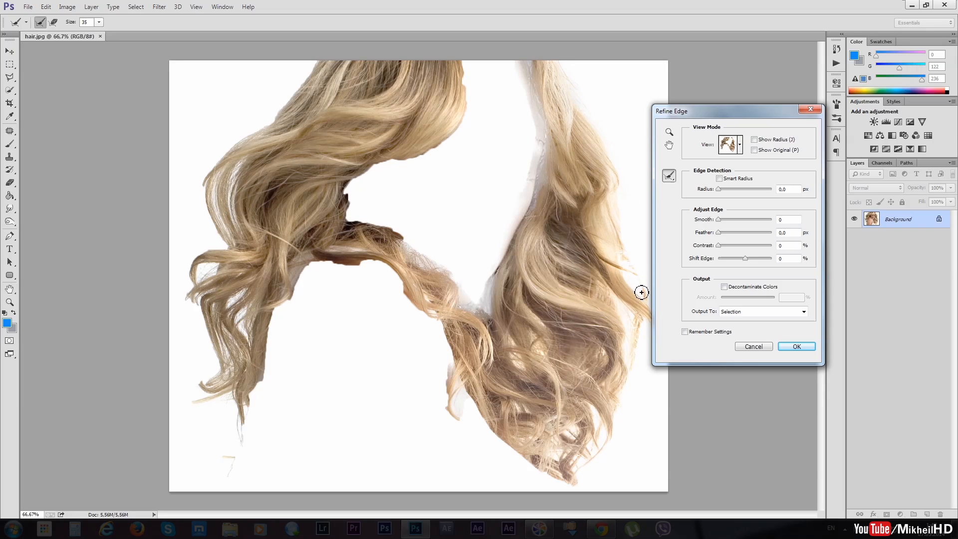
Step: Move the dialog off the image and refine the outer strands and curled ends of the right-hand hair
left_click_drag(727, 111, 767, 112)
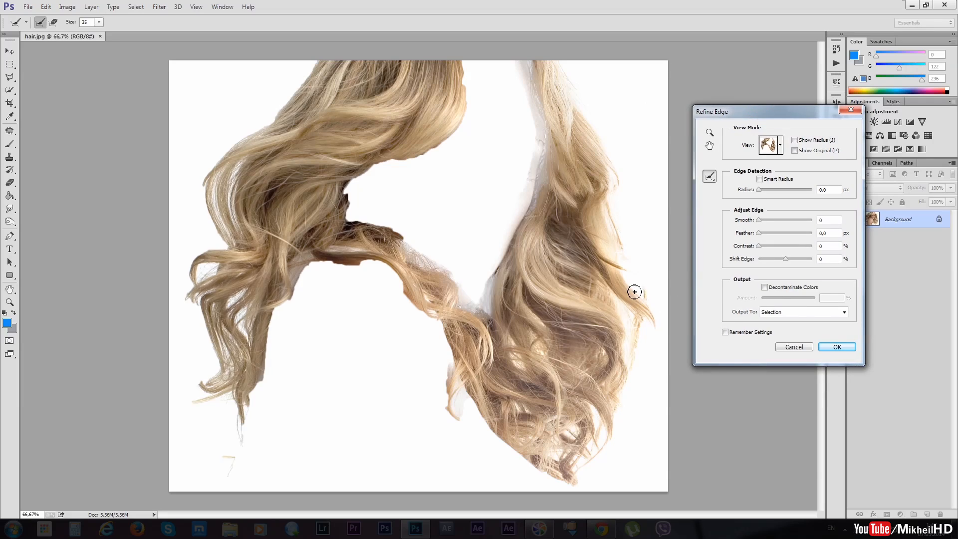
mouse_move(635, 291)
left_mouse_down()
mouse_move(648, 275)
mouse_move(645, 358)
mouse_move(636, 247)
mouse_move(650, 305)
mouse_move(620, 188)
mouse_move(630, 244)
mouse_move(605, 182)
left_mouse_up()
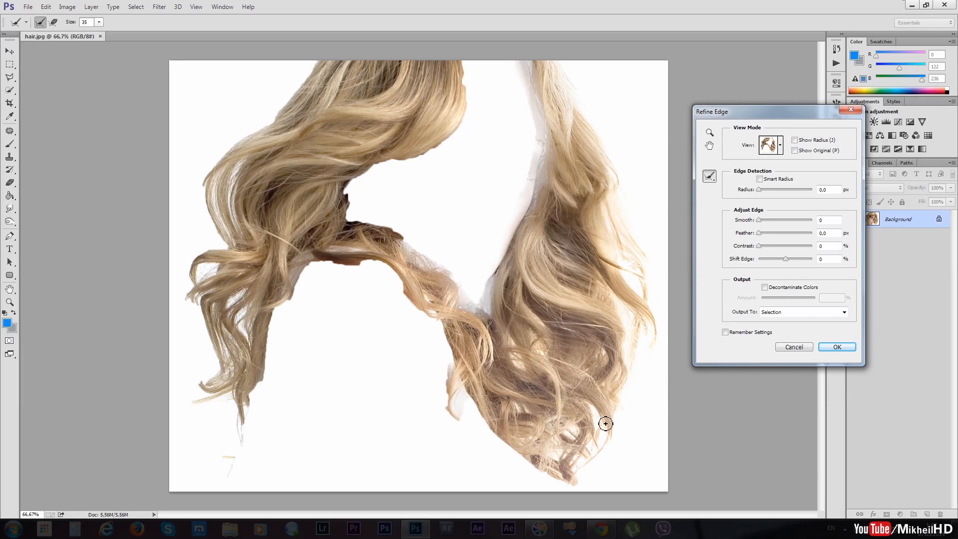
mouse_move(596, 457)
left_mouse_down()
mouse_move(584, 479)
mouse_move(562, 450)
mouse_move(582, 459)
mouse_move(607, 424)
mouse_move(571, 434)
left_mouse_up()
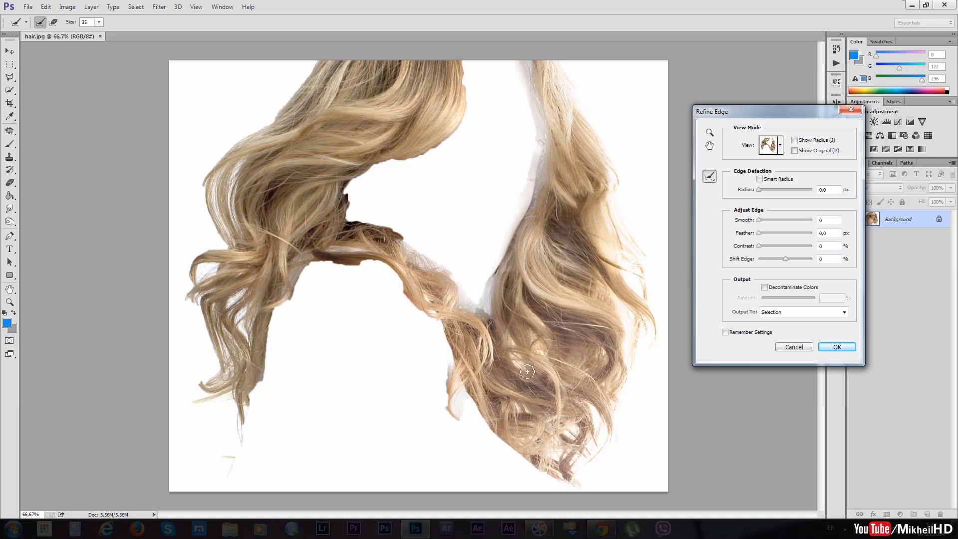
left_click_drag(527, 372, 541, 406)
mouse_move(469, 419)
left_mouse_down()
mouse_move(454, 397)
mouse_move(479, 388)
mouse_move(488, 420)
mouse_move(549, 477)
mouse_move(451, 365)
mouse_move(454, 424)
mouse_move(448, 380)
mouse_move(477, 440)
mouse_move(455, 408)
mouse_move(479, 423)
mouse_move(460, 372)
left_mouse_up()
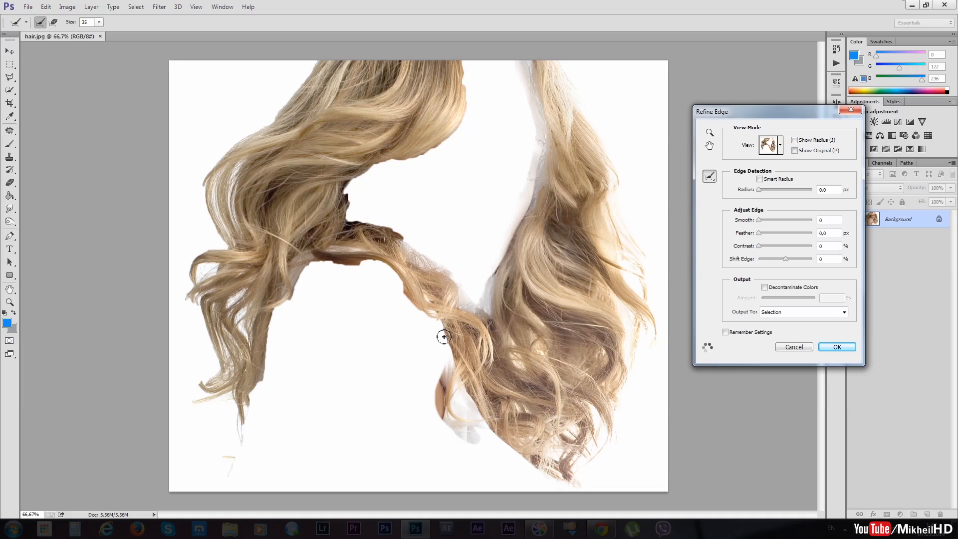
Step: Refine the hair edges along the shoulder, the left-hand curls, the forehead and cheek, and the dress
mouse_move(444, 336)
left_mouse_down()
mouse_move(385, 263)
mouse_move(390, 270)
mouse_move(302, 261)
mouse_move(304, 252)
mouse_move(269, 343)
mouse_move(271, 379)
mouse_move(264, 371)
mouse_move(245, 384)
mouse_move(234, 425)
mouse_move(237, 397)
mouse_move(226, 465)
left_mouse_up()
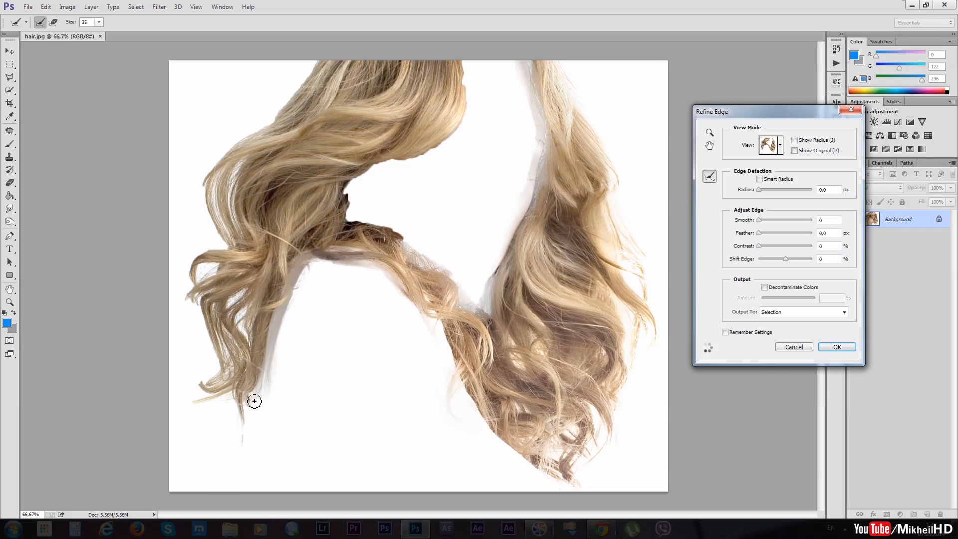
left_click_drag(232, 394, 234, 396)
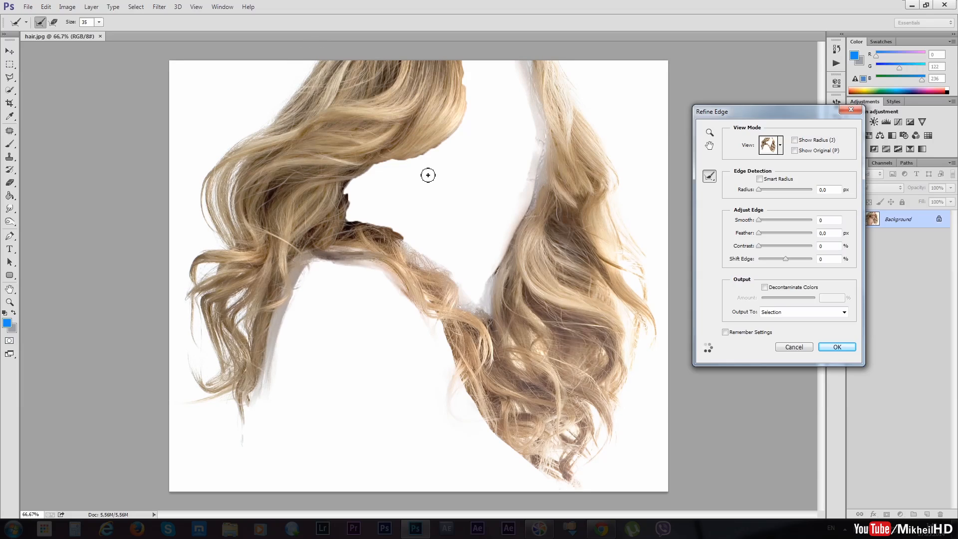
mouse_move(476, 57)
left_mouse_down()
mouse_move(469, 109)
mouse_move(460, 67)
mouse_move(478, 84)
mouse_move(455, 140)
mouse_move(463, 99)
mouse_move(405, 161)
mouse_move(444, 145)
mouse_move(357, 193)
mouse_move(364, 175)
mouse_move(350, 185)
mouse_move(360, 218)
mouse_move(352, 228)
mouse_move(398, 242)
mouse_move(438, 301)
left_mouse_up()
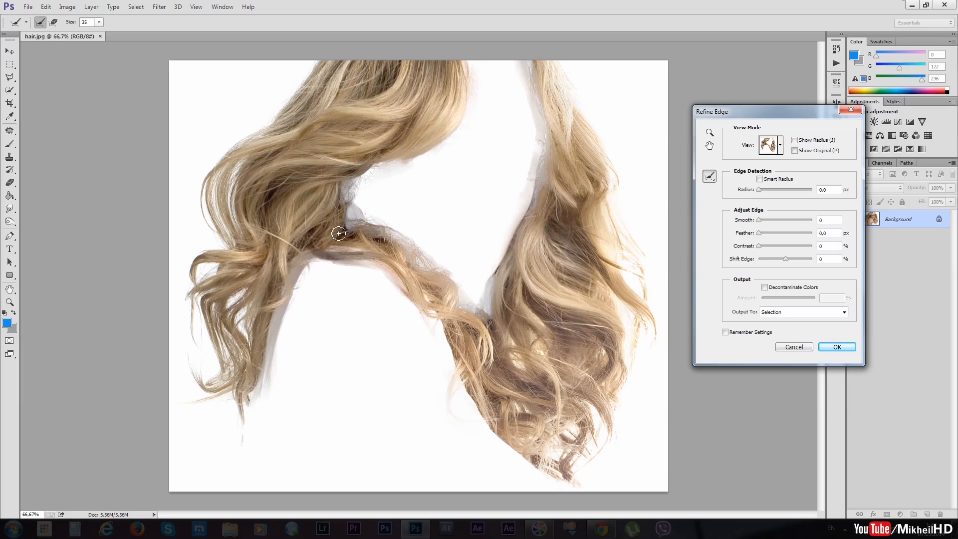
mouse_move(447, 328)
left_mouse_down()
mouse_move(451, 394)
mouse_move(443, 392)
mouse_move(441, 419)
mouse_move(454, 418)
mouse_move(444, 435)
mouse_move(462, 385)
mouse_move(445, 326)
mouse_move(433, 328)
mouse_move(406, 280)
mouse_move(358, 256)
mouse_move(448, 313)
left_mouse_up()
mouse_move(466, 387)
left_mouse_down()
mouse_move(498, 415)
mouse_move(527, 473)
mouse_move(540, 475)
mouse_move(528, 456)
left_mouse_up()
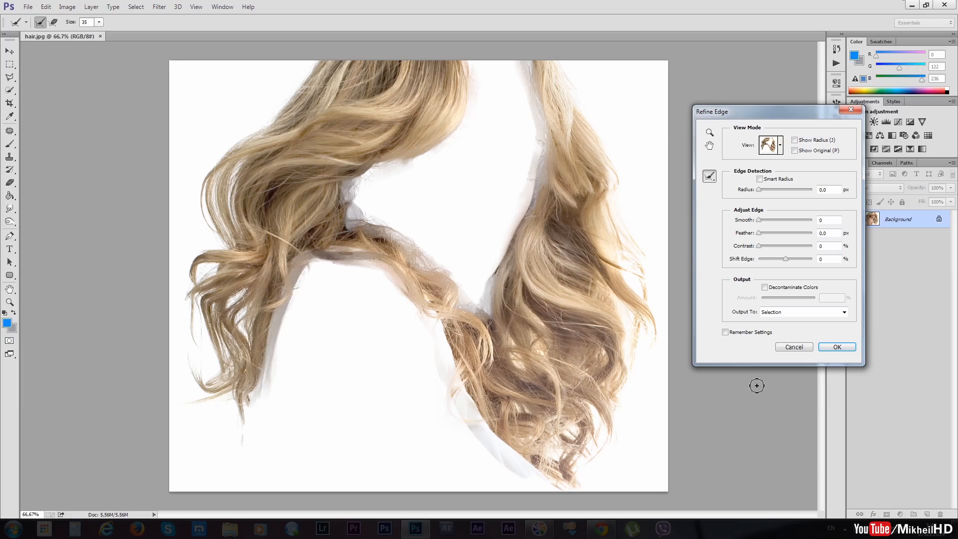
Step: Set the Refine Edge view mode to Black & White
left_click(778, 146)
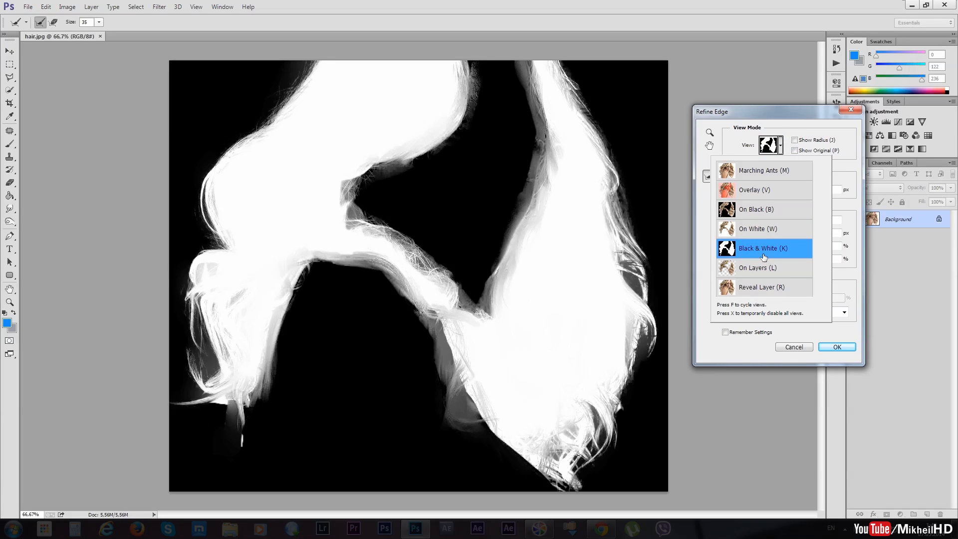
left_click(779, 146)
left_click(779, 146)
left_click(758, 252)
left_click(703, 249)
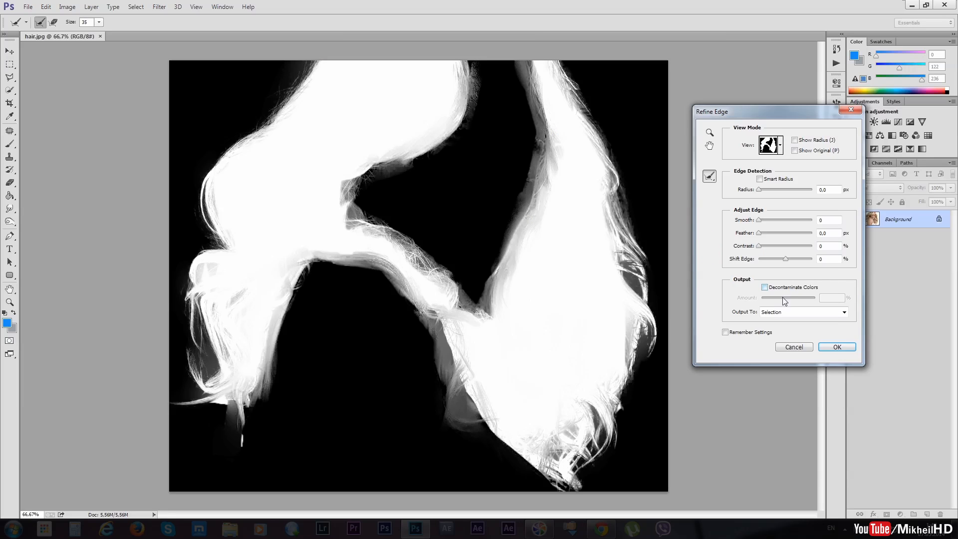
Step: Enable Smart Radius with a 2.8 px radius and set Shift Edge to -36%
left_click(759, 179)
left_click_drag(759, 190, 763, 189)
left_click_drag(764, 190, 766, 190)
left_click_drag(786, 258, 775, 259)
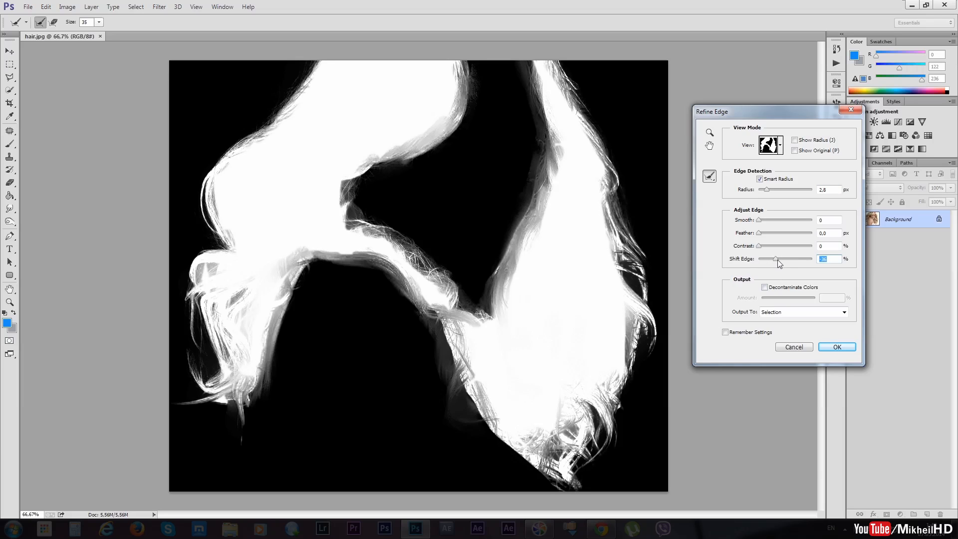
left_click_drag(777, 258, 776, 257)
Step: Enable Decontaminate Colors, output the refined selection to New Layer with Layer Mask, and apply it
left_click(788, 291)
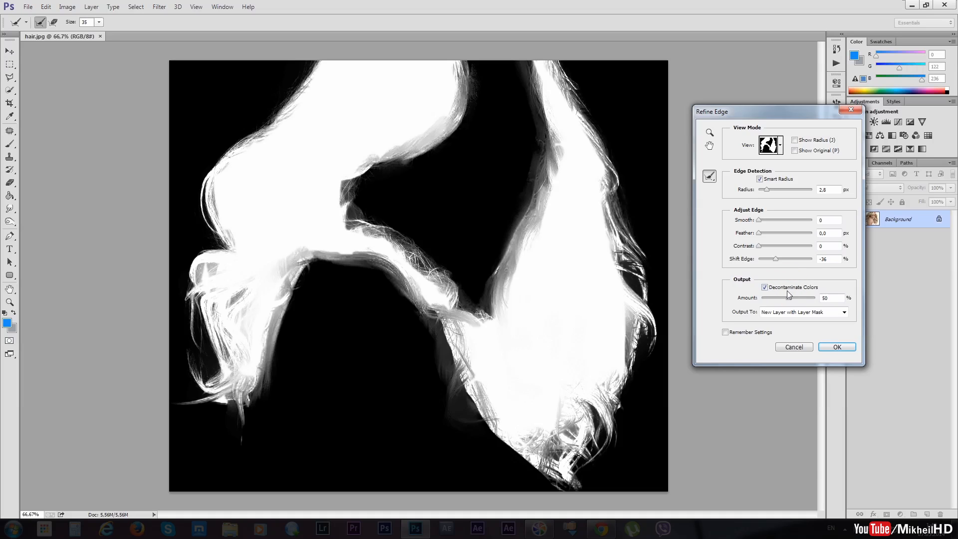
left_click(824, 313)
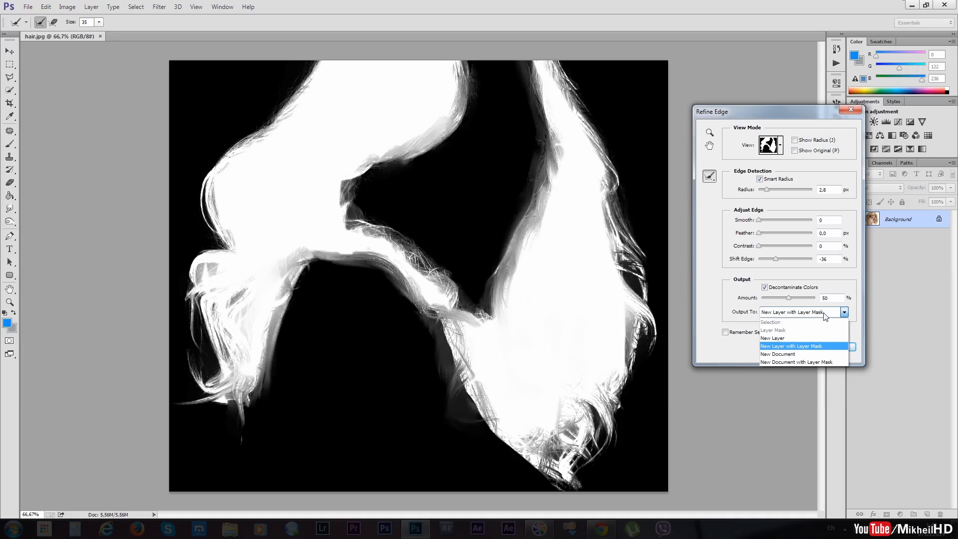
left_click(802, 346)
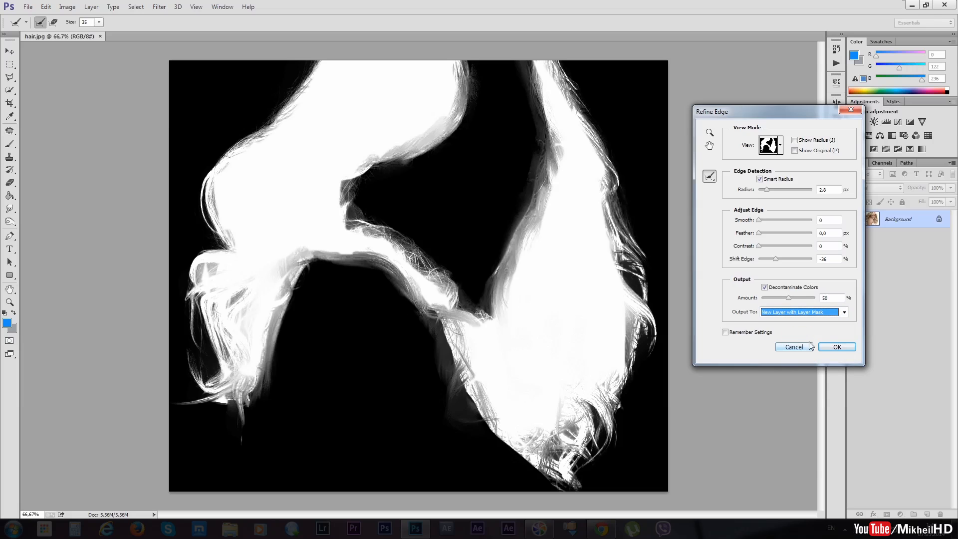
left_click(840, 351)
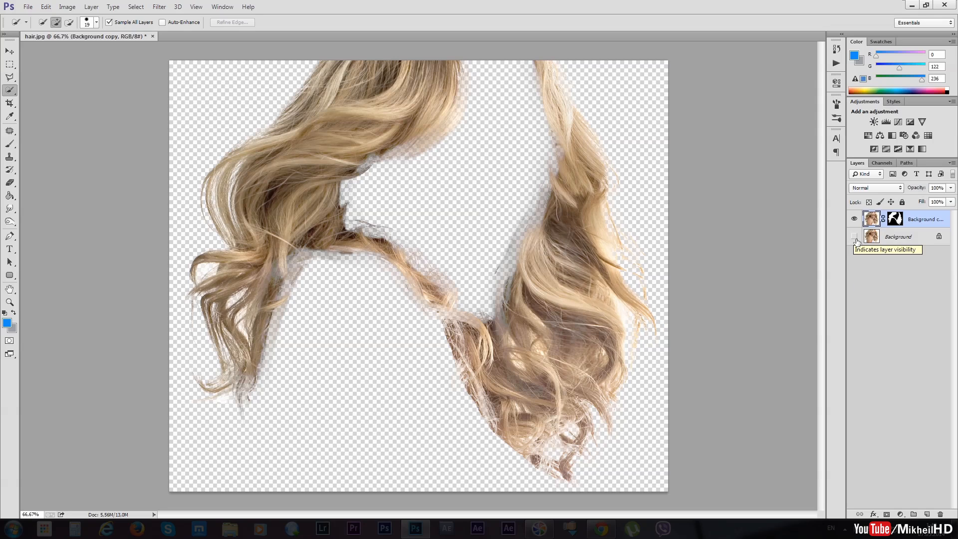
Step: Examine the layer stack by selecting the masked hair layer, its layer mask, and the hidden Background layer
left_click(892, 239)
left_click(914, 223)
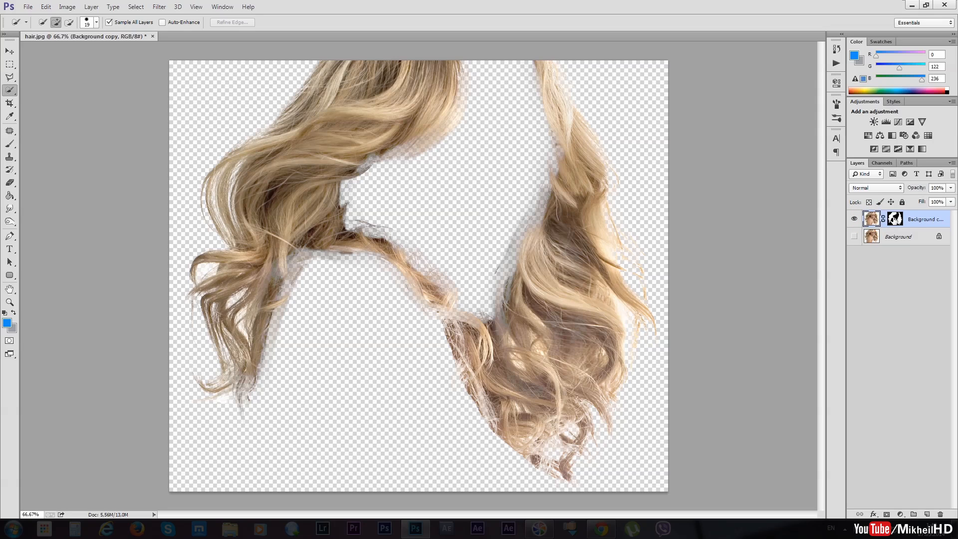
left_click(894, 217)
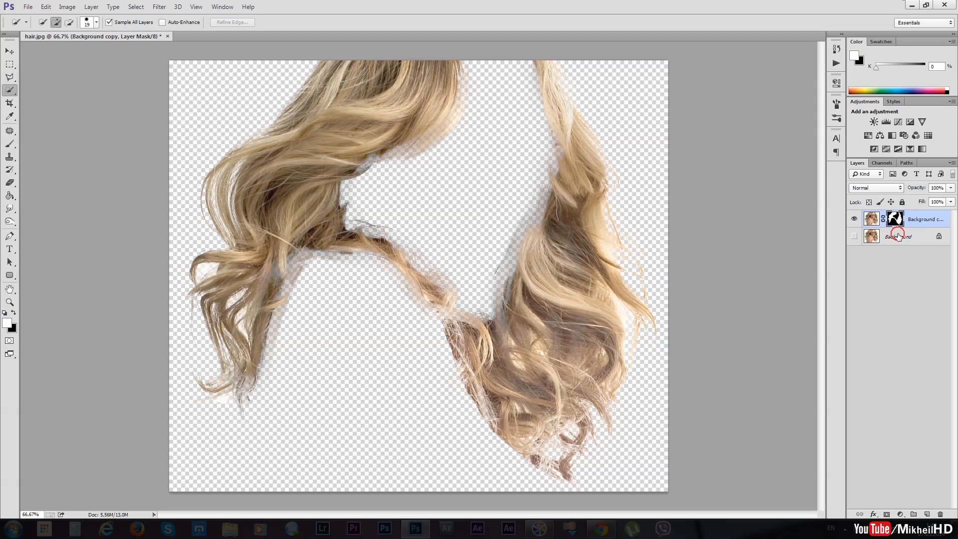
left_click(898, 235)
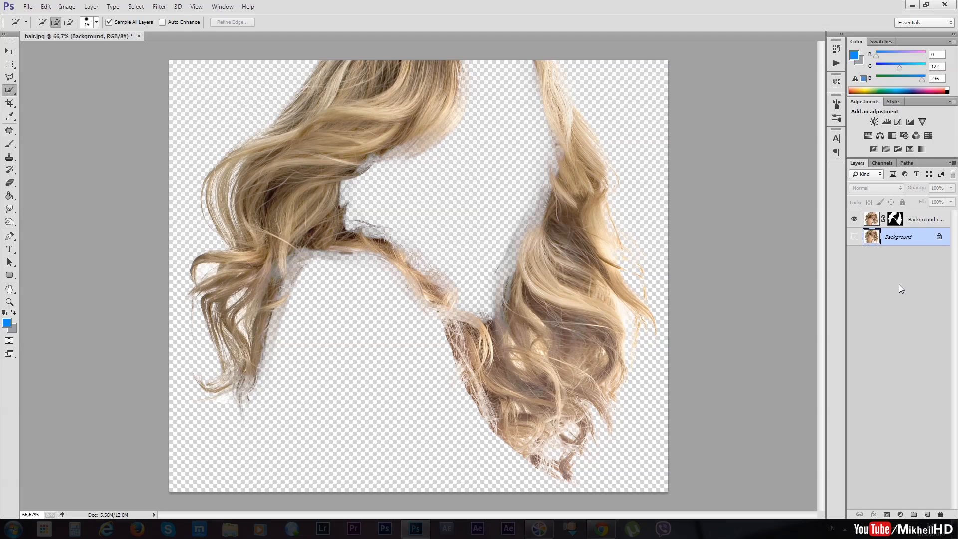
Step: Show the Background layer and load the Background copy layer's mask as a selection
left_click(854, 237)
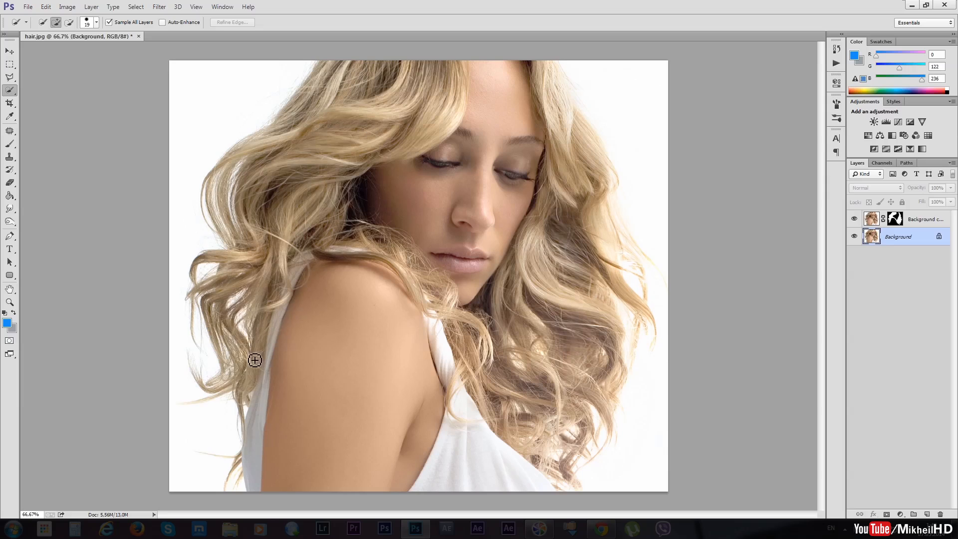
left_click(872, 218)
left_click(895, 218)
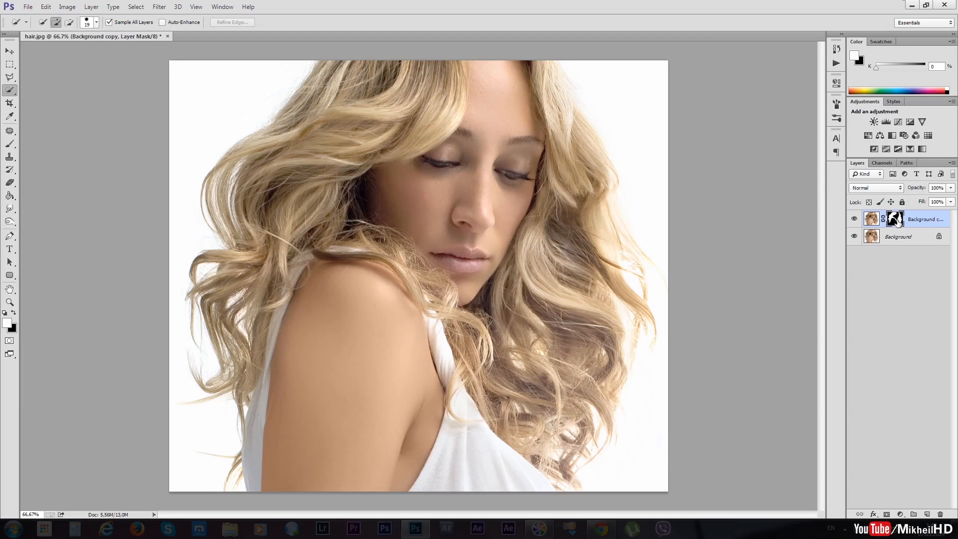
right_click(897, 222)
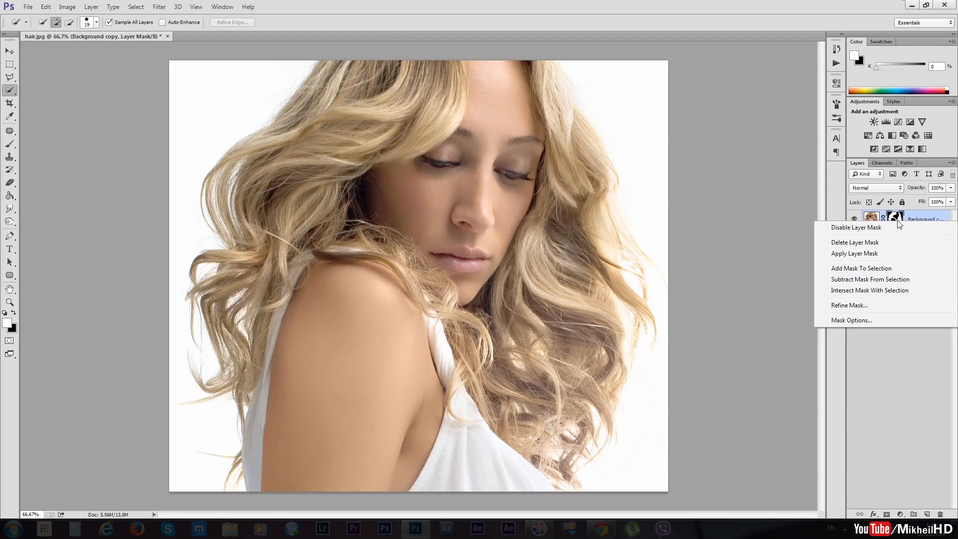
left_click(893, 269)
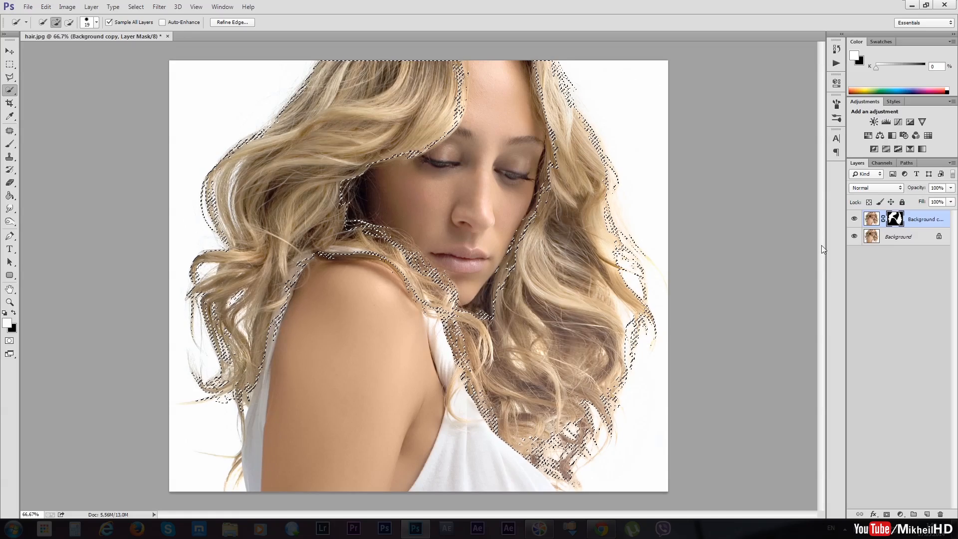
Step: Add a Hue/Saturation adjustment layer above the Background copy layer from the hair selection and set its Hue to -91
left_click(872, 219)
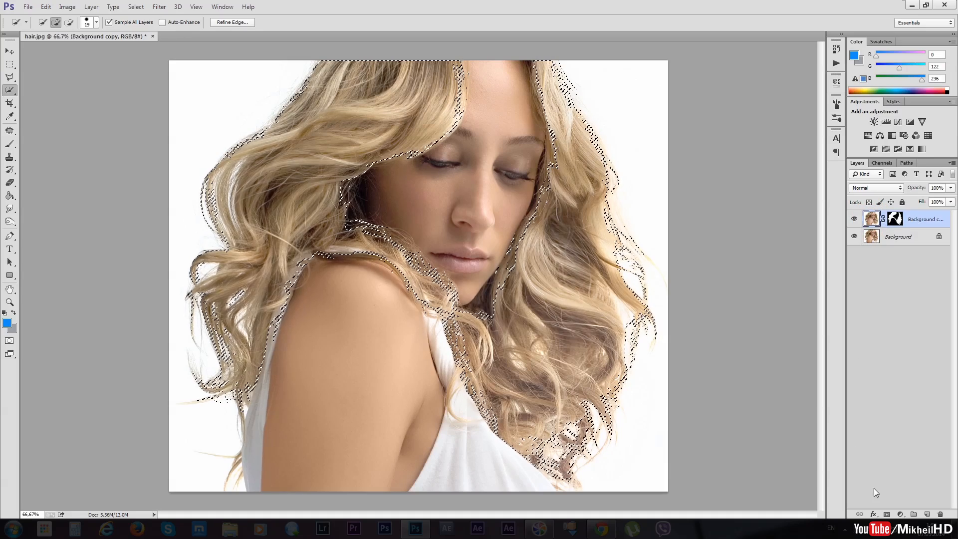
left_click(900, 515)
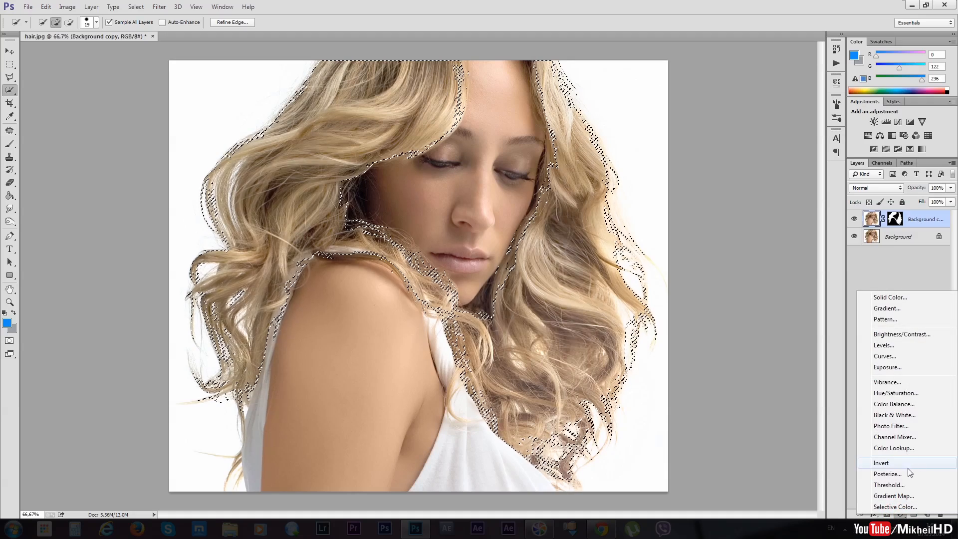
left_click(912, 393)
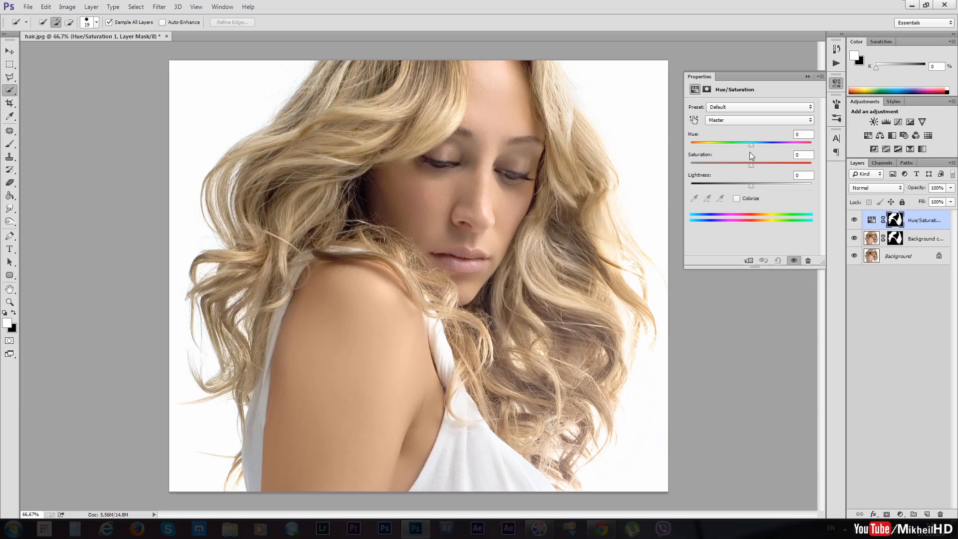
left_click_drag(750, 144, 794, 145)
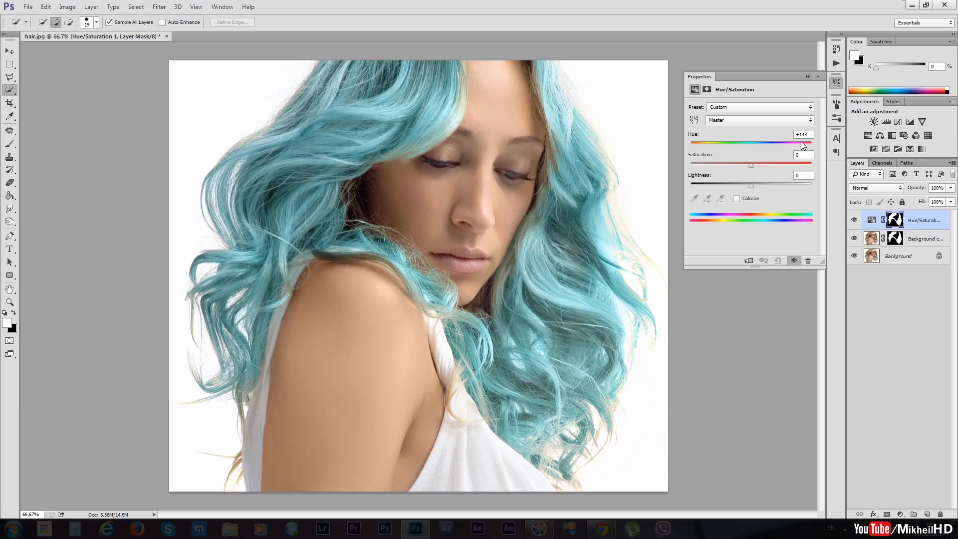
left_click_drag(802, 145, 712, 144)
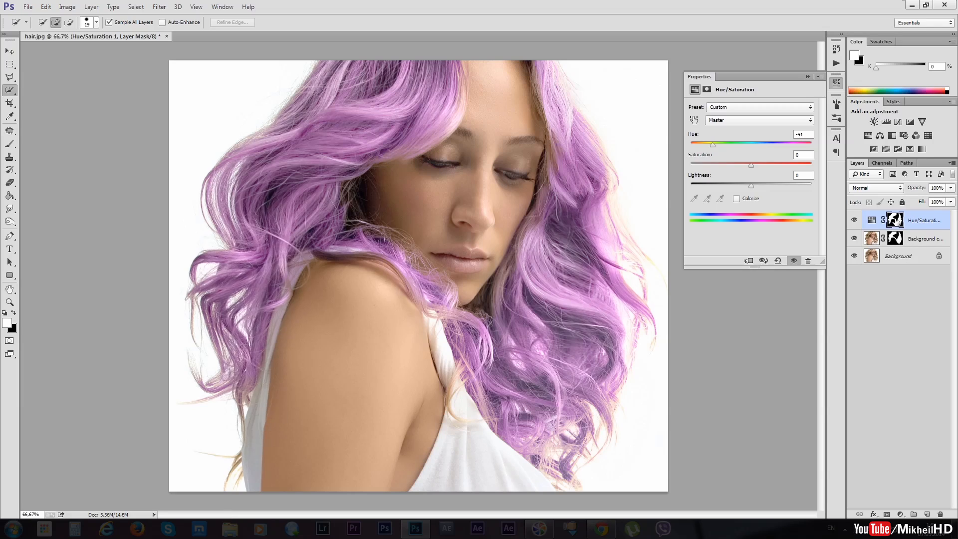
Step: Paint black on the Hue/Saturation layer mask along the forehead hairline with the Brush tool at 7% flow
left_click(895, 221)
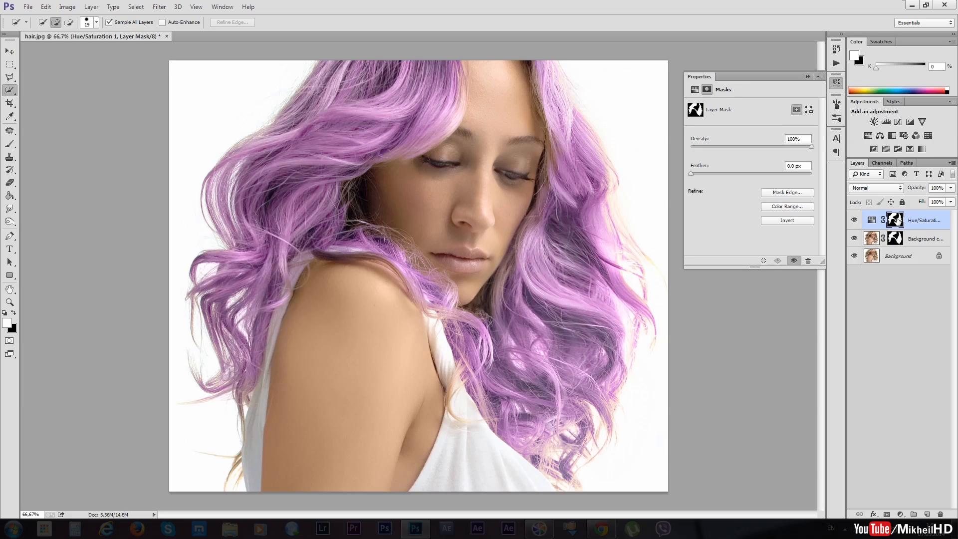
left_click(13, 312)
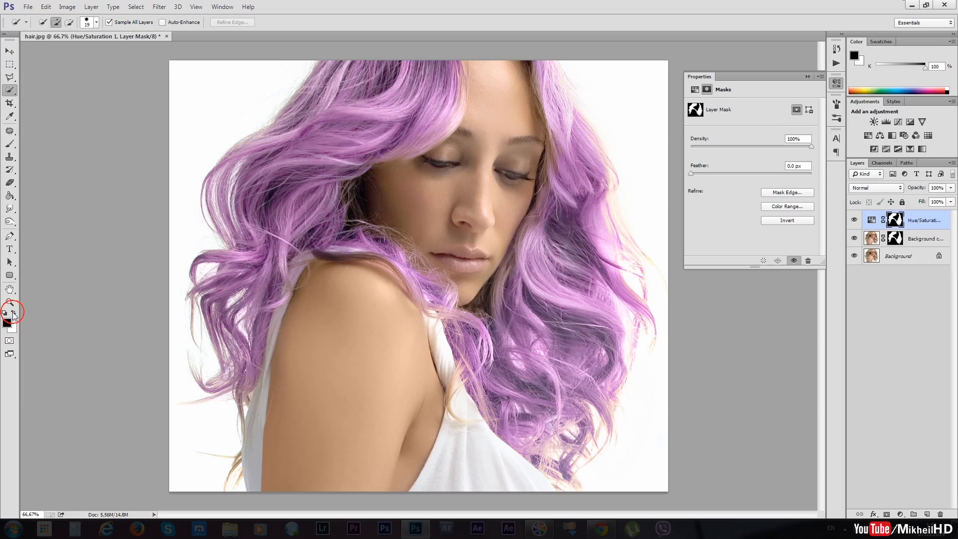
left_click(9, 143)
left_click_drag(610, 186, 623, 238)
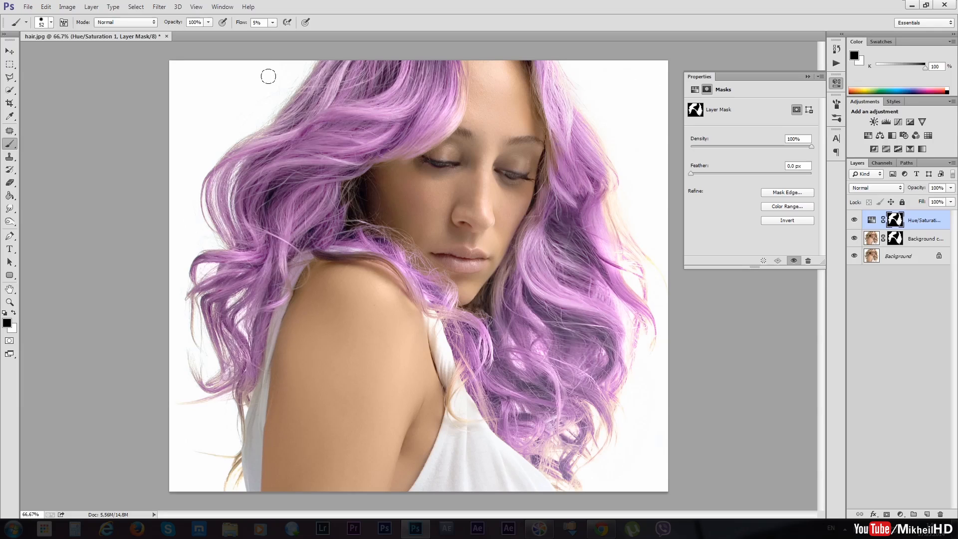
left_click(272, 22)
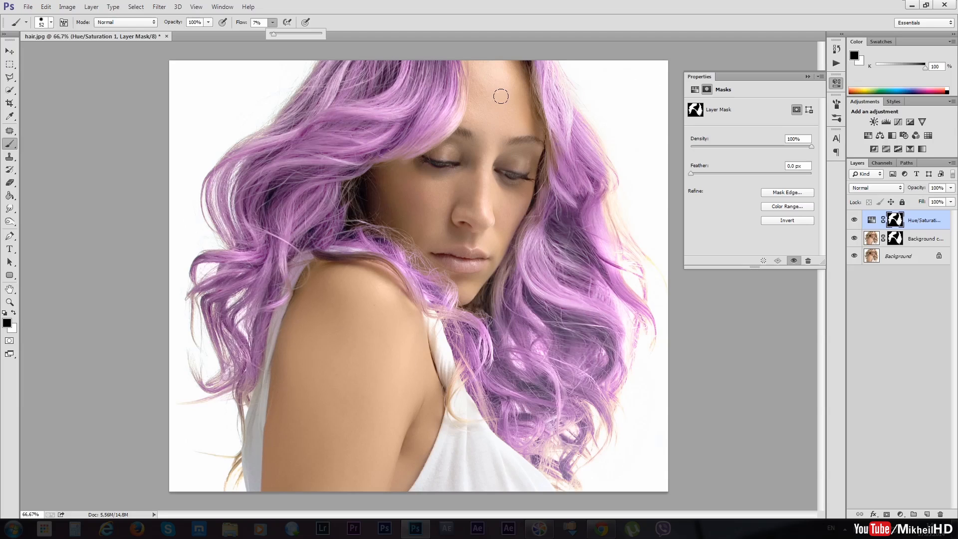
left_click(481, 88)
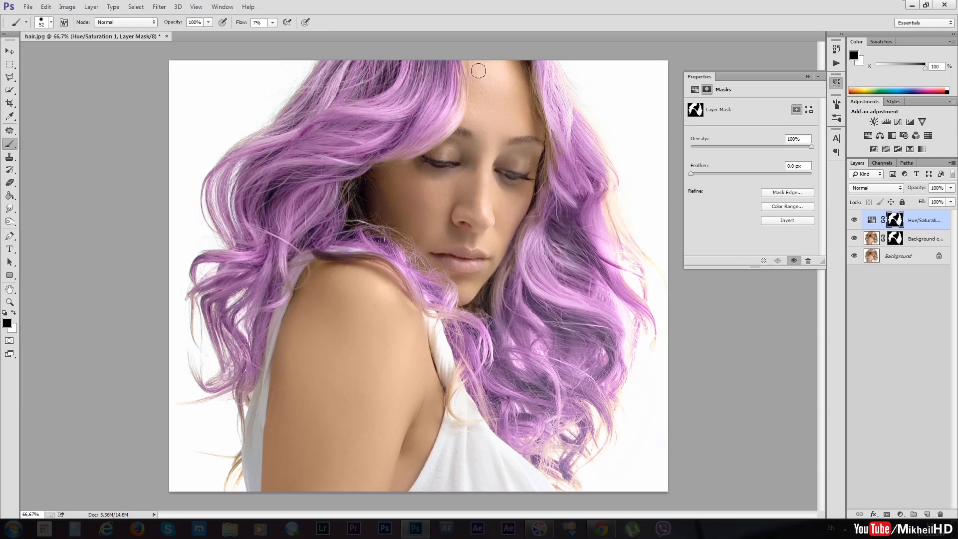
left_click(476, 66)
left_click(461, 143)
Step: Paint white on the Hue/Saturation layer mask over the uncoloured outer strands, hairline and loose hair tips
left_click(14, 313)
mouse_move(599, 189)
left_mouse_down()
mouse_move(625, 234)
mouse_move(612, 204)
mouse_move(620, 261)
mouse_move(623, 242)
mouse_move(638, 274)
mouse_move(642, 251)
mouse_move(659, 273)
mouse_move(637, 242)
mouse_move(667, 298)
mouse_move(644, 273)
mouse_move(643, 288)
mouse_move(633, 268)
mouse_move(621, 280)
mouse_move(639, 309)
mouse_move(640, 331)
mouse_move(635, 325)
mouse_move(651, 330)
mouse_move(649, 356)
mouse_move(627, 357)
mouse_move(596, 382)
mouse_move(612, 371)
mouse_move(608, 418)
mouse_move(597, 436)
mouse_move(578, 413)
mouse_move(569, 451)
mouse_move(563, 441)
mouse_move(551, 459)
mouse_move(546, 451)
mouse_move(552, 482)
mouse_move(577, 482)
mouse_move(571, 495)
mouse_move(609, 413)
mouse_move(584, 478)
mouse_move(608, 451)
mouse_move(571, 449)
left_mouse_up()
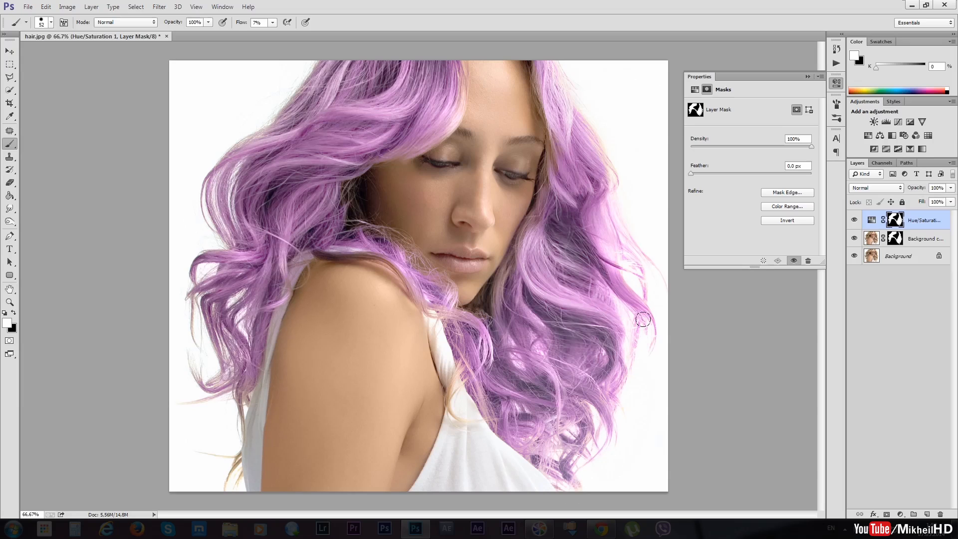
mouse_move(589, 124)
left_mouse_down()
mouse_move(616, 176)
mouse_move(611, 222)
mouse_move(571, 106)
mouse_move(572, 129)
mouse_move(568, 89)
left_mouse_up()
mouse_move(553, 53)
left_mouse_down()
mouse_move(568, 107)
mouse_move(541, 64)
mouse_move(550, 119)
left_mouse_up()
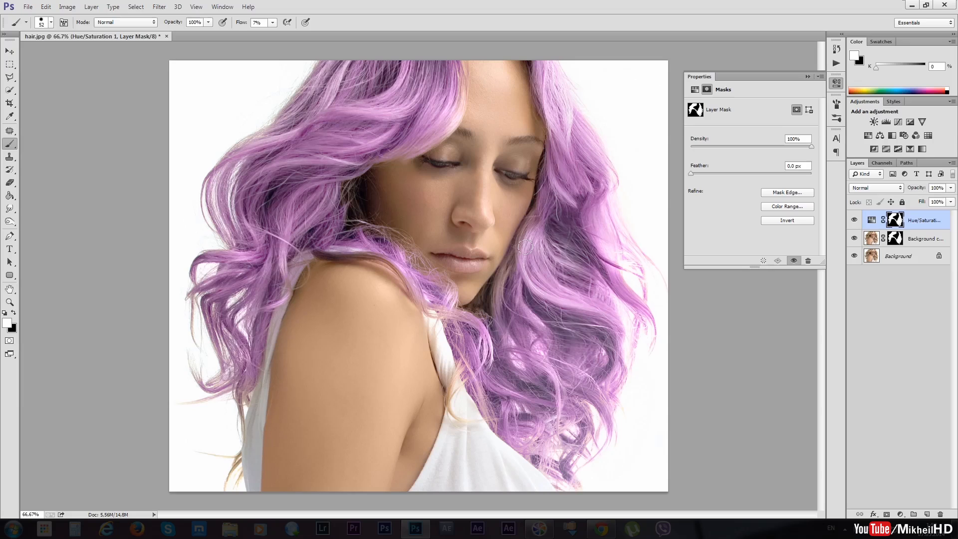
left_click_drag(509, 272, 508, 264)
mouse_move(498, 326)
left_mouse_down()
mouse_move(475, 374)
mouse_move(458, 378)
mouse_move(463, 361)
mouse_move(446, 403)
left_mouse_up()
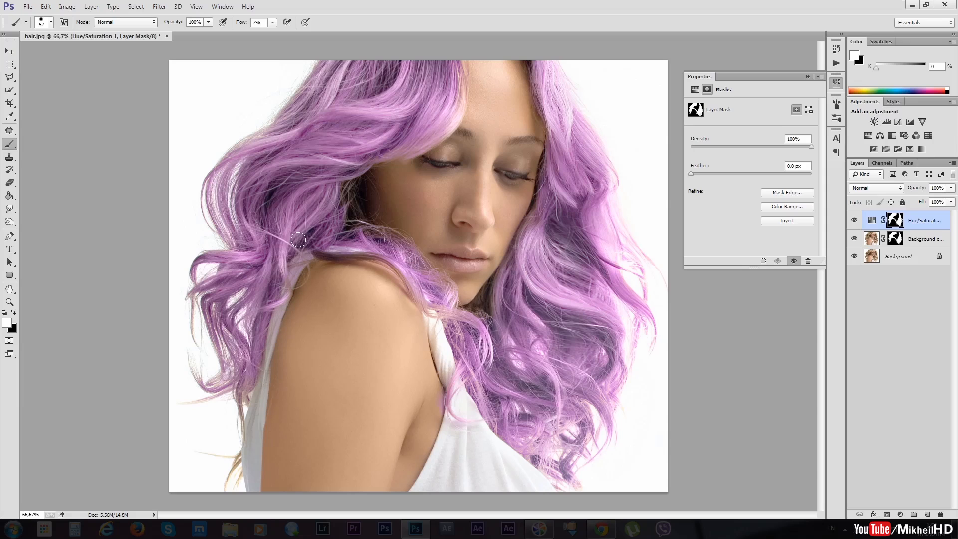
mouse_move(230, 395)
left_mouse_down()
mouse_move(184, 399)
mouse_move(222, 406)
mouse_move(241, 388)
mouse_move(231, 487)
mouse_move(220, 461)
mouse_move(229, 468)
left_mouse_up()
Step: Set the Hue of the Hue/Saturation adjustment layer to +99
left_click(871, 221)
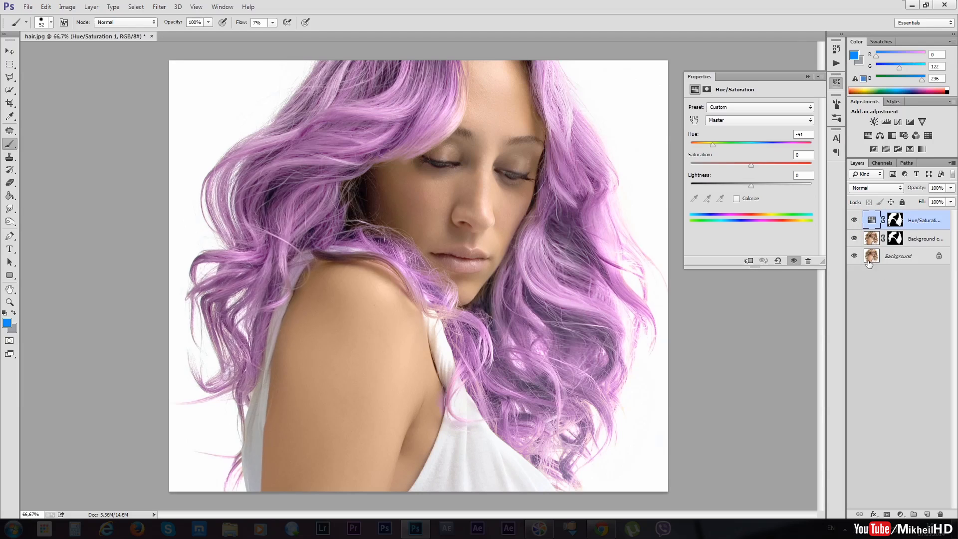
left_click(807, 75)
left_click(896, 331)
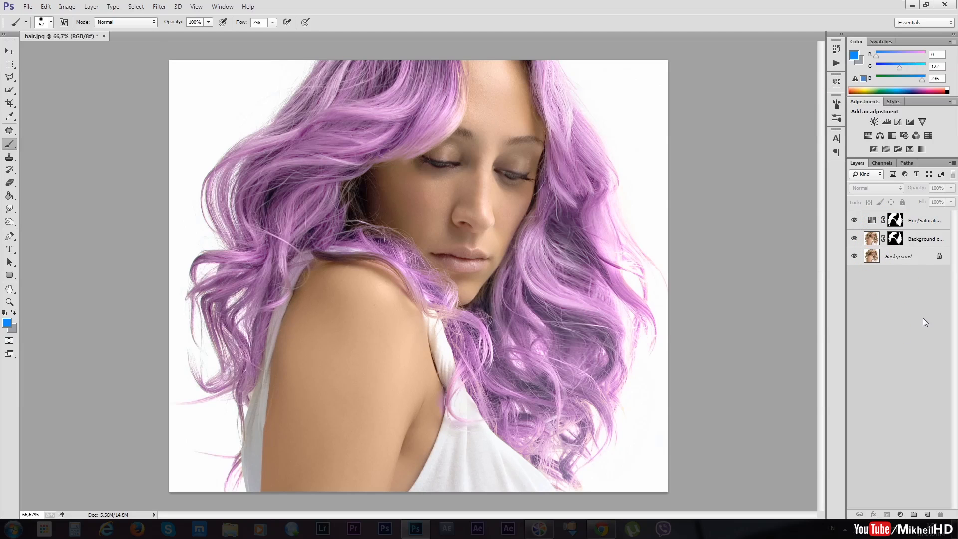
left_click(872, 220)
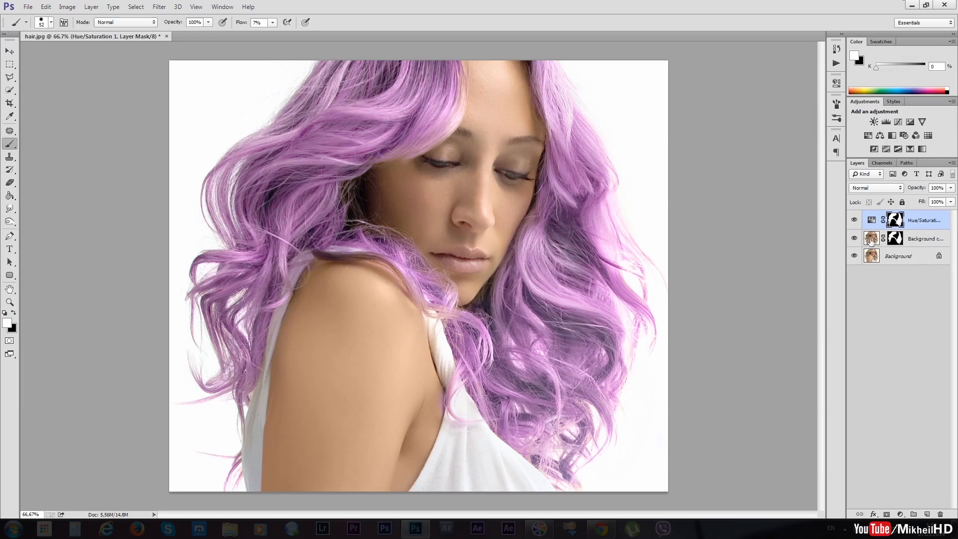
double_click(870, 221)
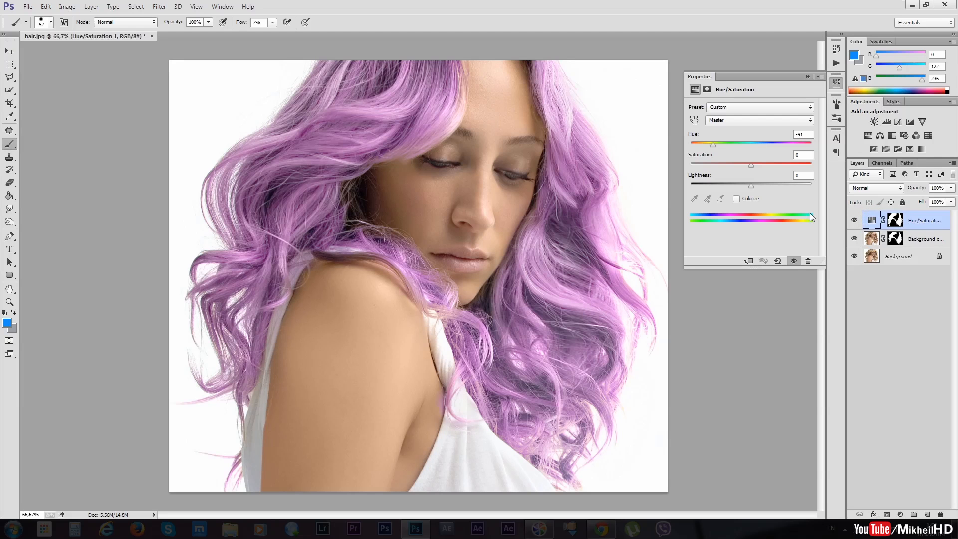
left_click_drag(712, 144, 791, 145)
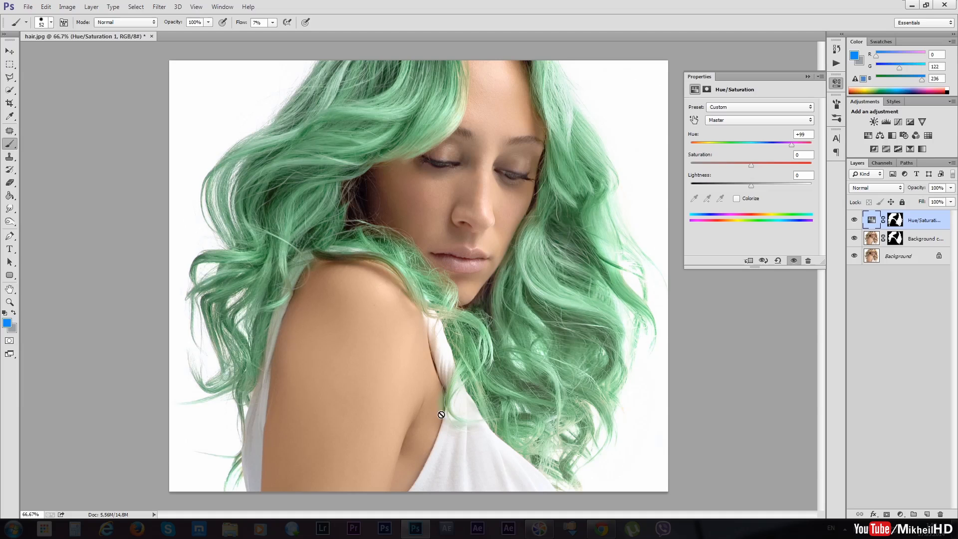
left_click(807, 76)
left_click(885, 342)
Step: Paint black on the Hue/Saturation layer mask to remove the green spill from the skin near the armpit and shoulder
scroll(436, 402, "up", 5, "alt")
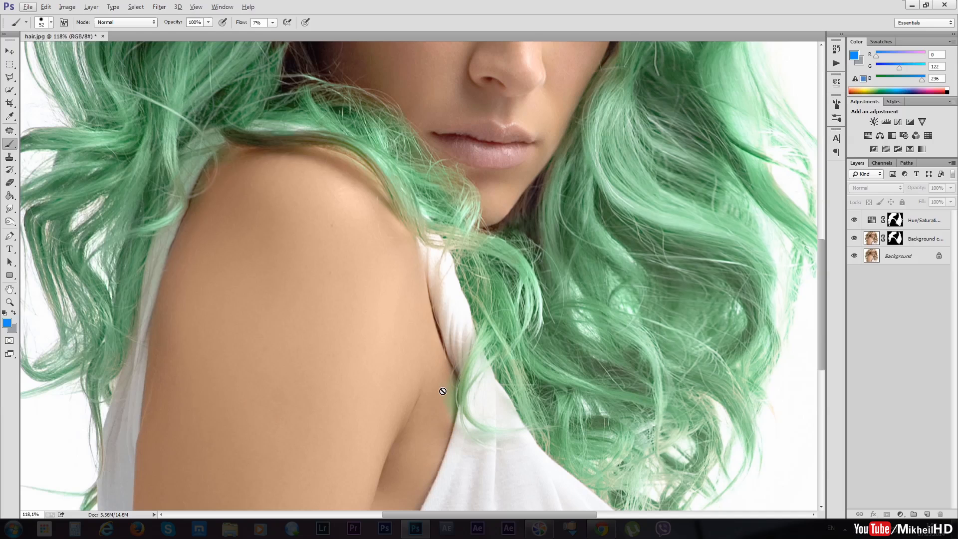
left_click(895, 220)
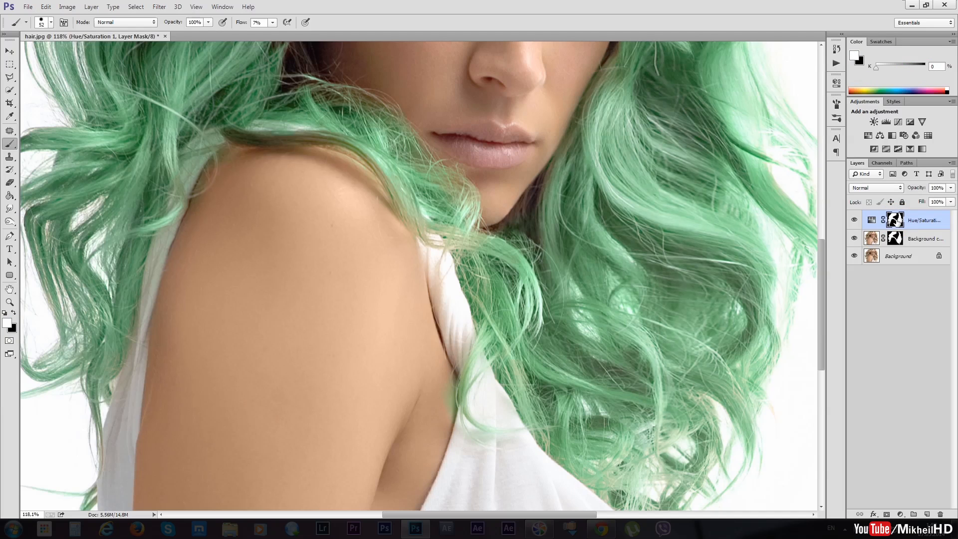
left_click(13, 315)
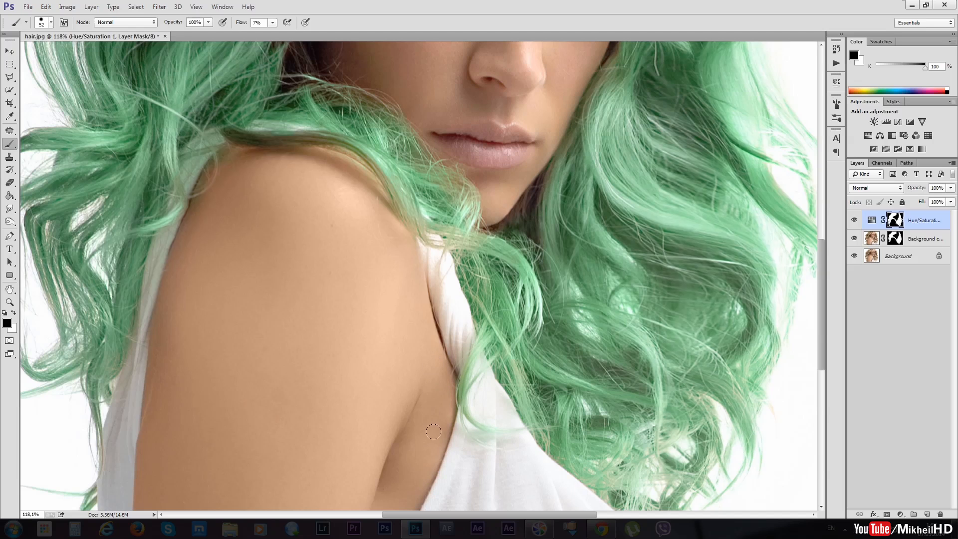
left_click_drag(216, 163, 210, 185)
scroll(377, 319, "down", 5)
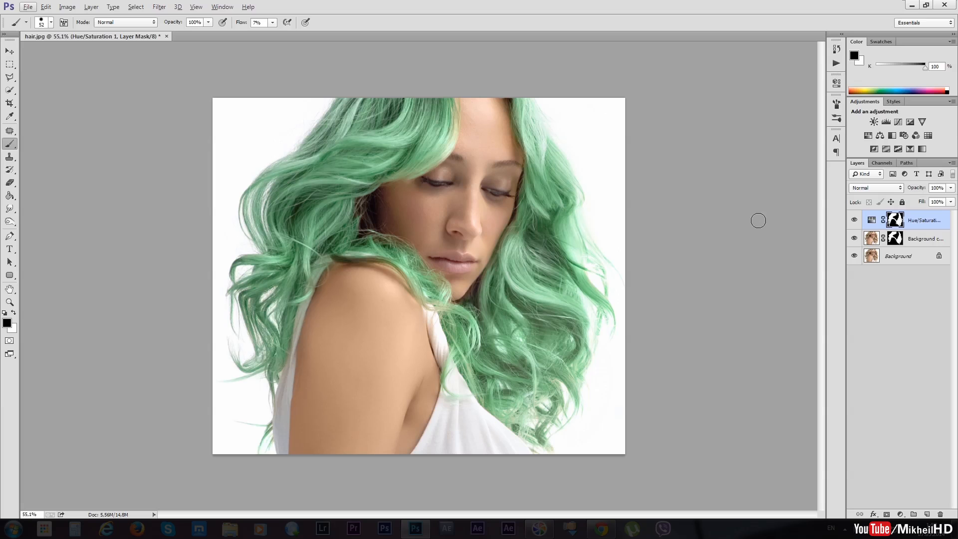
scroll(482, 244, "up", 3)
scroll(481, 244, "down", 2)
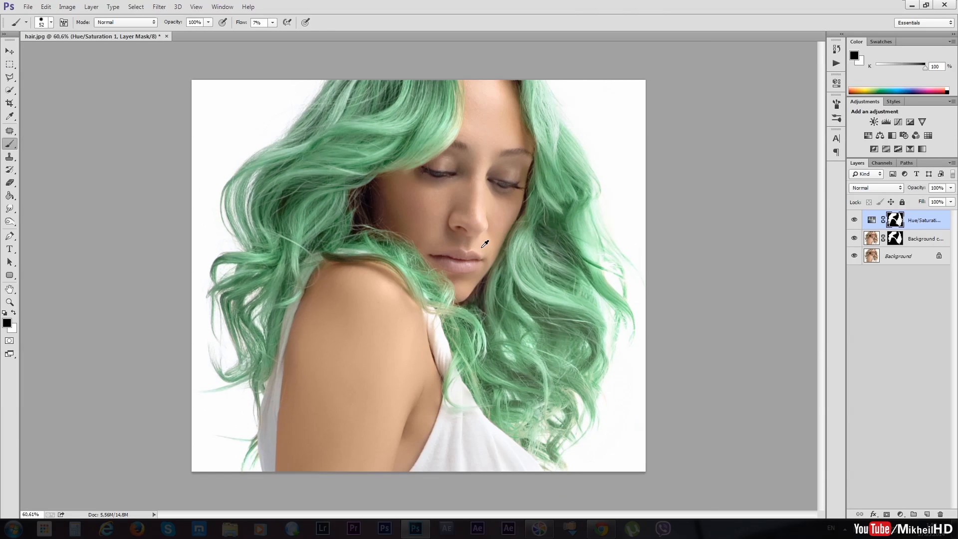
scroll(537, 233, "up", 1)
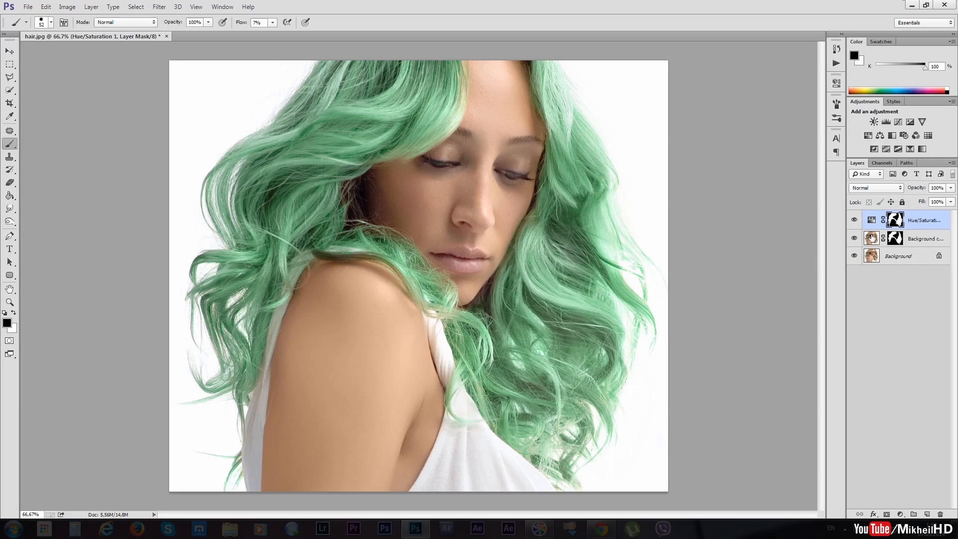
Step: Hide the Hue/Saturation layer and add a new empty layer directly above the Background copy layer
left_click(854, 220)
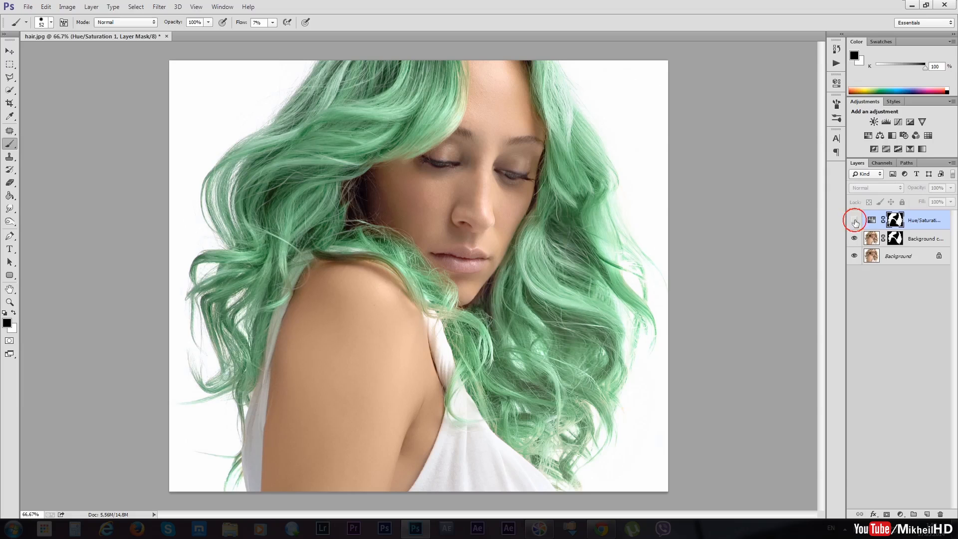
left_click(870, 238)
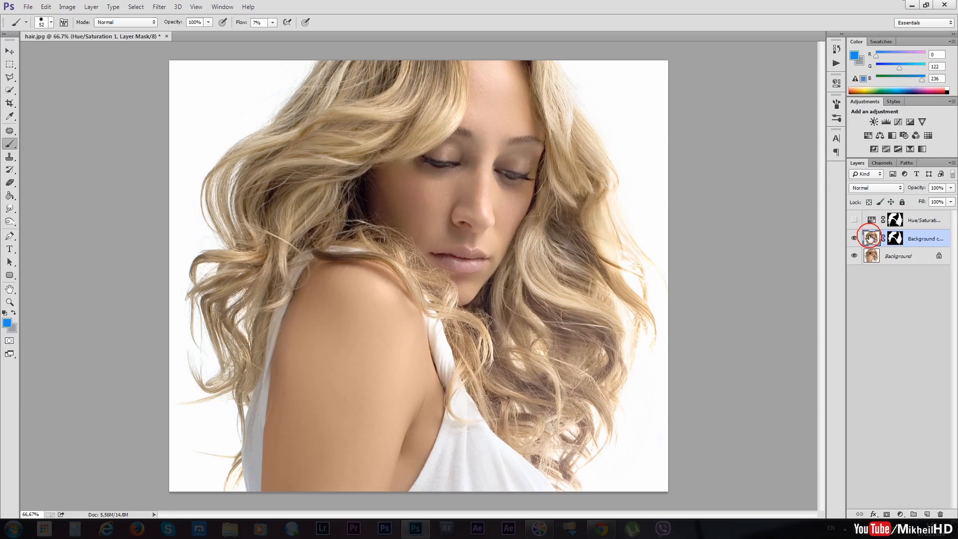
left_click(927, 515)
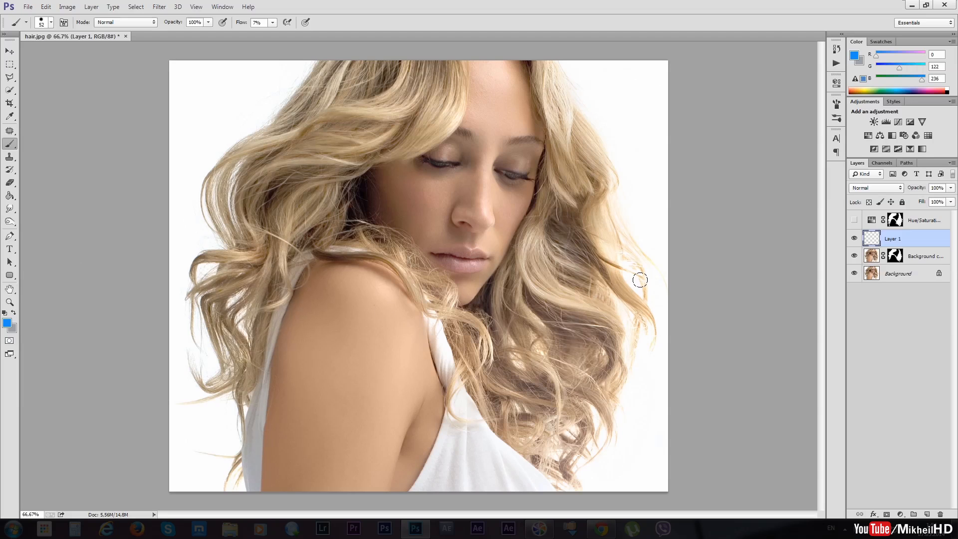
Step: Set the blending mode of Layer 1 to Soft Light
left_click(872, 235)
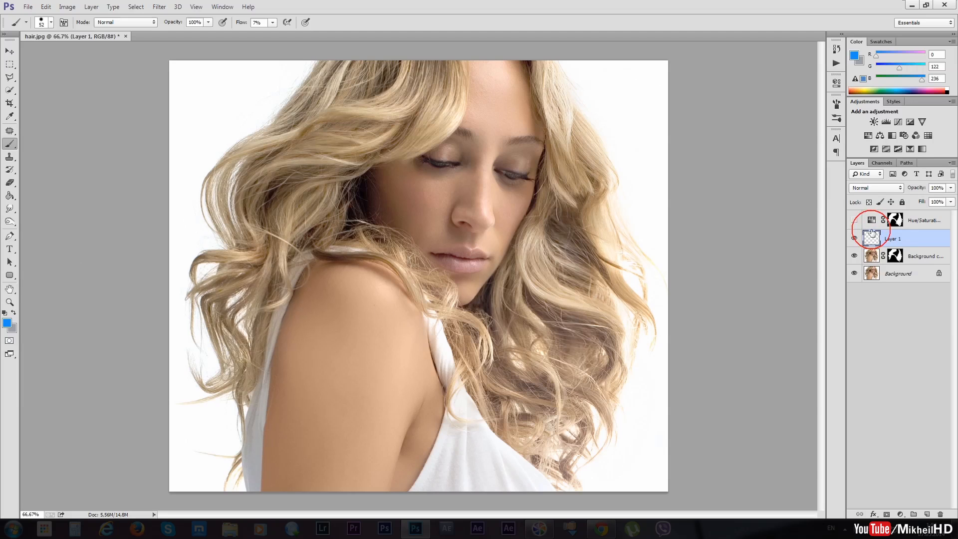
left_click(886, 189)
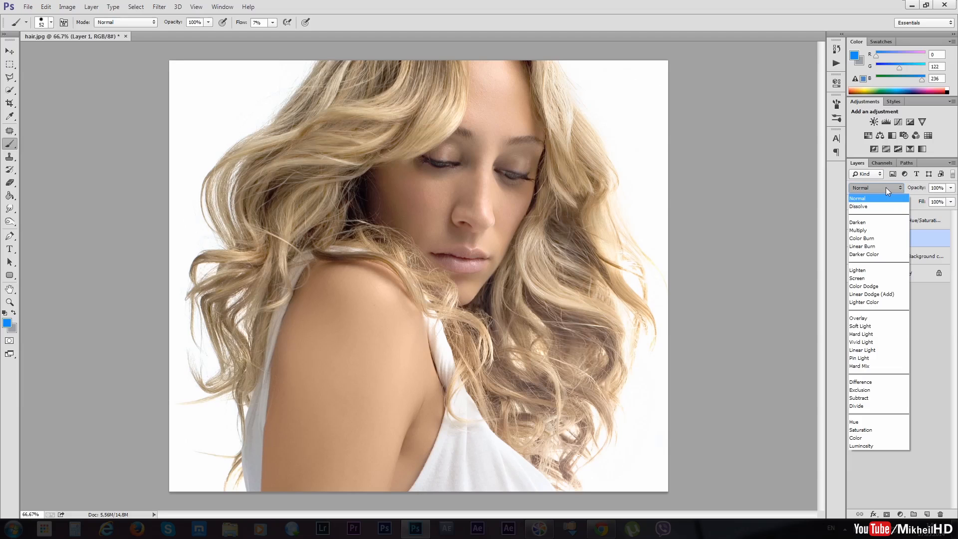
left_click(873, 327)
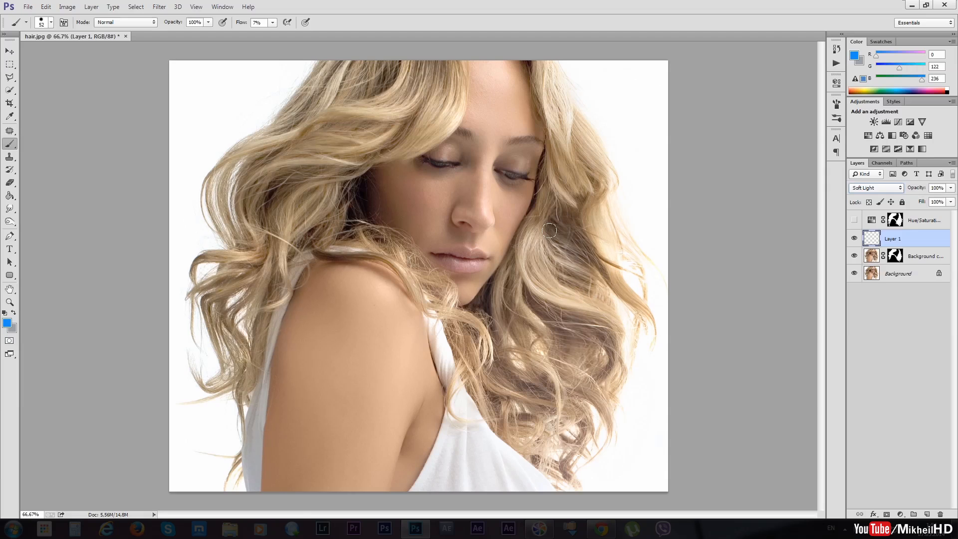
Step: Paint blue strands on Layer 1 over the locks on both sides of the face and the curls above the shoulder
mouse_move(532, 233)
left_mouse_down()
mouse_move(531, 274)
mouse_move(574, 295)
mouse_move(534, 232)
mouse_move(567, 304)
mouse_move(540, 229)
mouse_move(592, 310)
mouse_move(521, 262)
mouse_move(568, 312)
left_mouse_up()
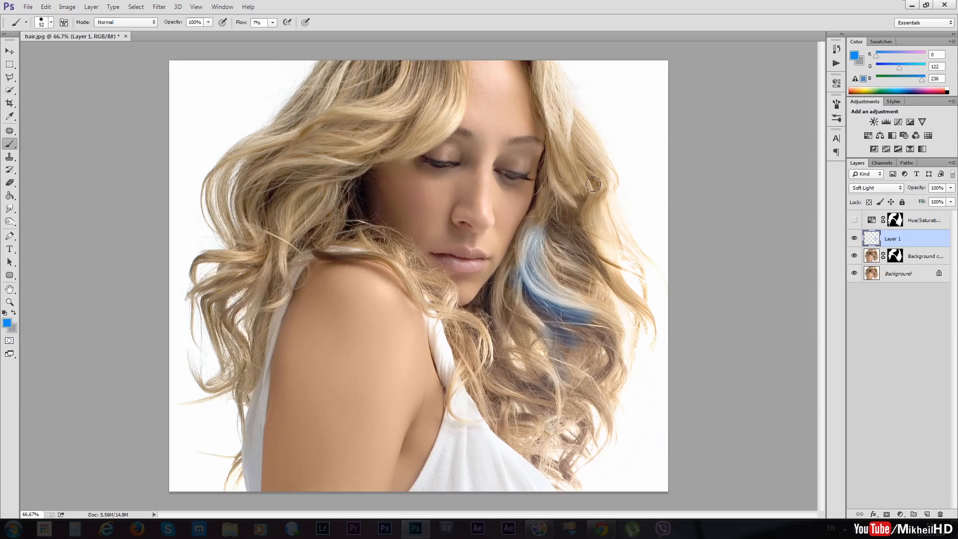
mouse_move(593, 184)
left_mouse_down()
mouse_move(586, 203)
mouse_move(618, 261)
mouse_move(612, 274)
mouse_move(575, 143)
mouse_move(544, 82)
mouse_move(565, 164)
mouse_move(542, 59)
mouse_move(583, 172)
mouse_move(559, 147)
mouse_move(553, 181)
left_mouse_up()
left_click_drag(437, 78, 444, 75)
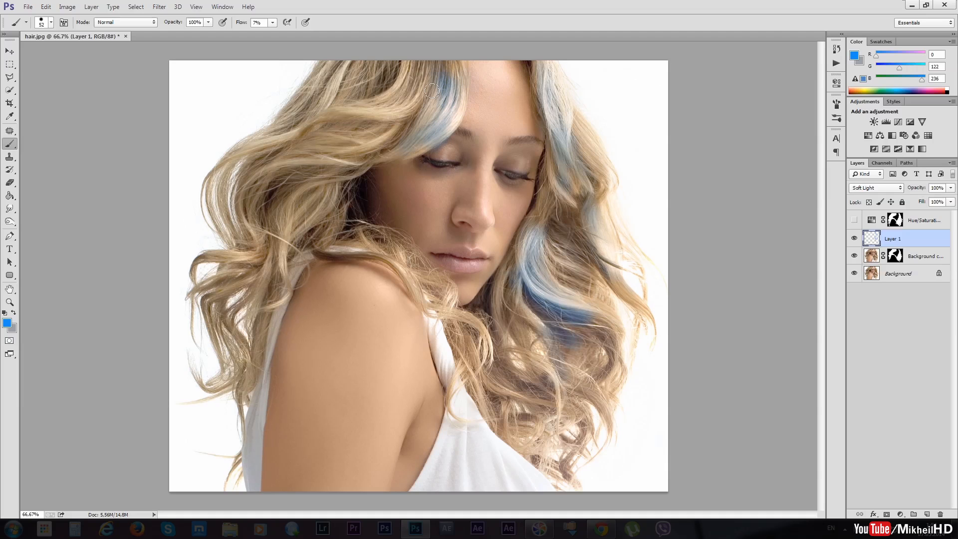
mouse_move(337, 156)
left_mouse_down()
mouse_move(346, 158)
mouse_move(284, 167)
left_mouse_up()
mouse_move(282, 215)
left_mouse_down()
mouse_move(284, 256)
mouse_move(292, 226)
left_mouse_up()
left_click_drag(233, 275, 207, 316)
Step: Set the foreground colour to red #fb0511
left_click(7, 322)
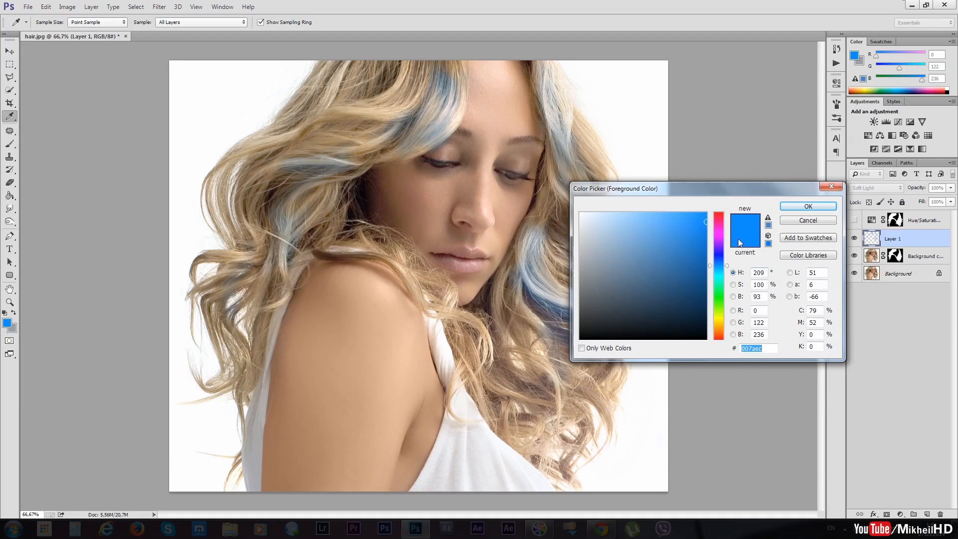
left_click(719, 223)
left_click_drag(719, 222, 720, 213)
left_click(704, 214)
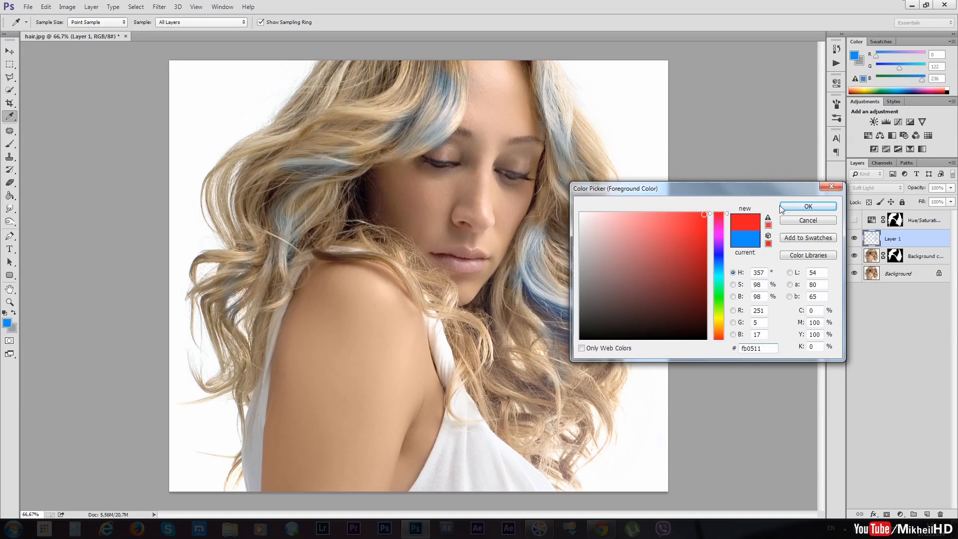
left_click(791, 206)
Step: Paint red strands beside the blue locks, across the front waves and into the lower curls, lowering the brush flow to 4%
mouse_move(561, 228)
left_mouse_down()
mouse_move(582, 286)
mouse_move(547, 233)
left_mouse_up()
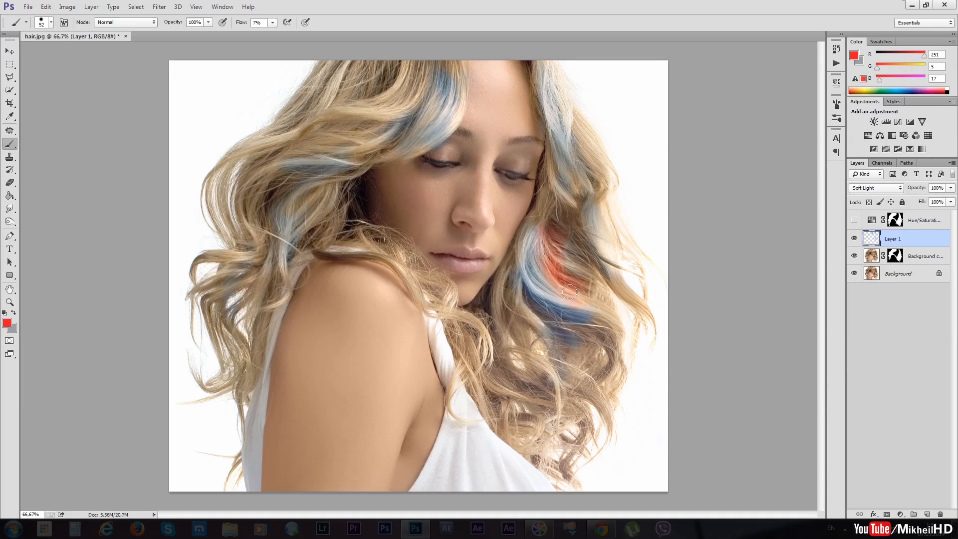
left_click(273, 23)
mouse_move(418, 71)
left_mouse_down()
mouse_move(378, 129)
mouse_move(409, 78)
mouse_move(338, 142)
left_mouse_up()
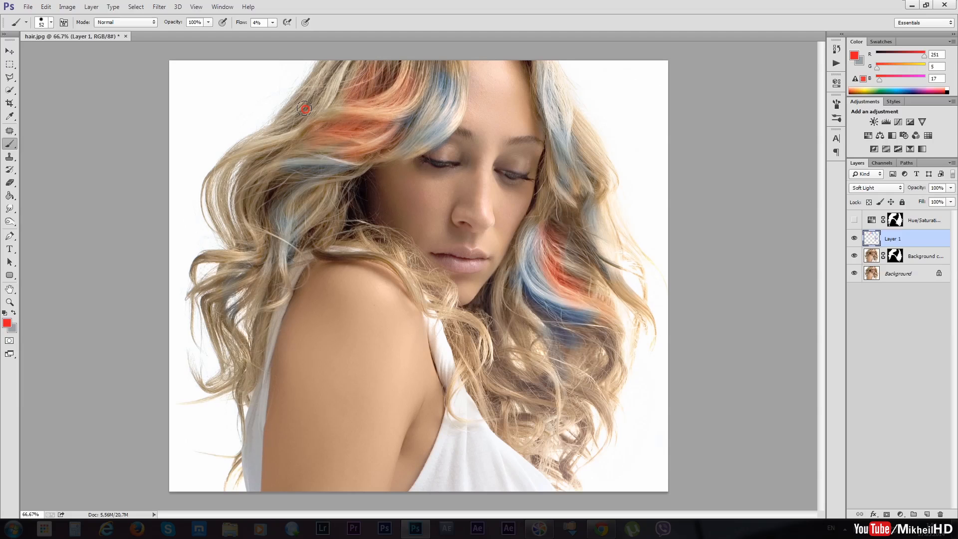
left_click_drag(305, 110, 257, 159)
left_click_drag(260, 235, 226, 260)
mouse_move(516, 360)
left_mouse_down()
mouse_move(541, 371)
mouse_move(496, 400)
mouse_move(511, 423)
left_mouse_up()
left_click(428, 357)
Step: Set the foreground colour to green #3ffb05 and paint green strands through the hair on both sides of the face
left_click(7, 323)
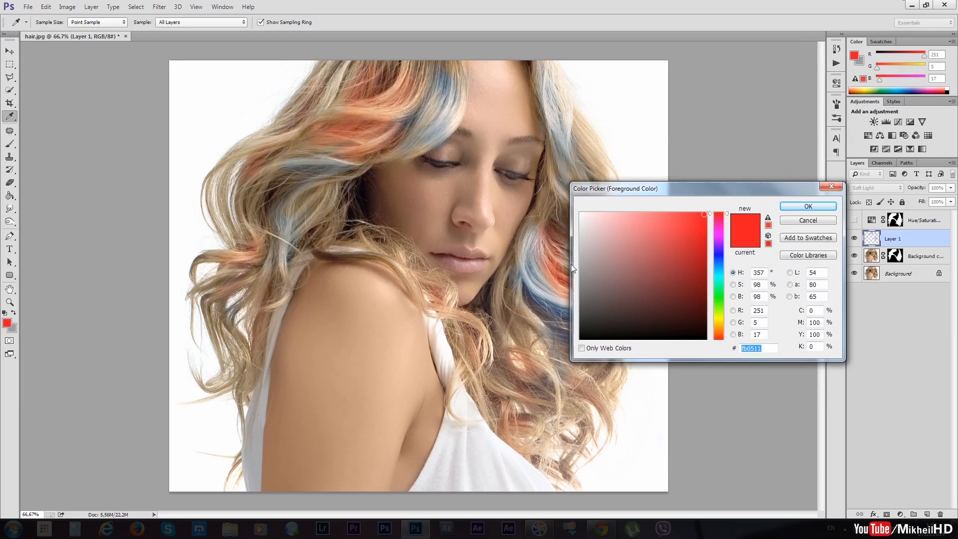
left_click(717, 297)
left_click(808, 206)
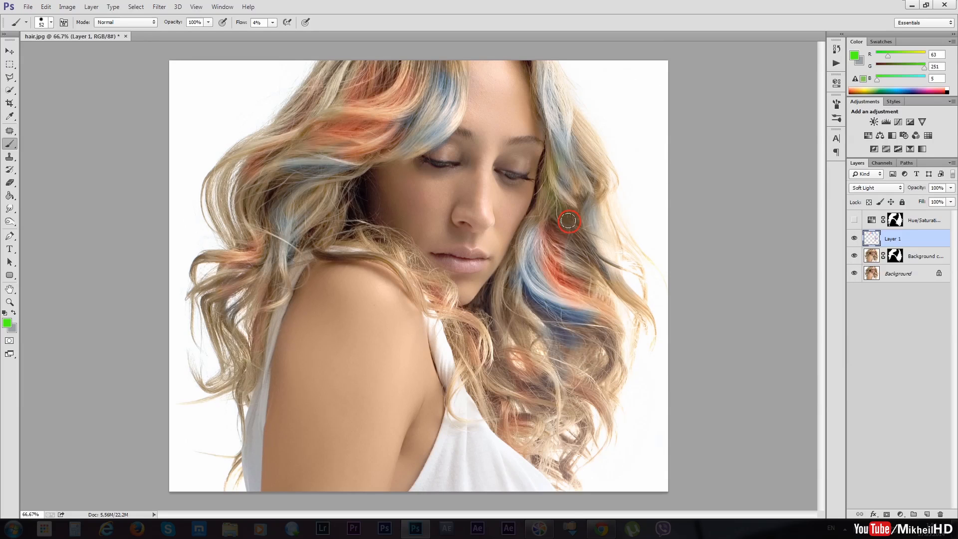
left_click_drag(569, 221, 555, 237)
mouse_move(600, 295)
left_mouse_down()
mouse_move(615, 318)
mouse_move(565, 346)
mouse_move(586, 363)
mouse_move(540, 379)
left_mouse_up()
mouse_move(507, 278)
left_mouse_down()
mouse_move(602, 135)
mouse_move(603, 160)
mouse_move(579, 103)
mouse_move(571, 112)
left_mouse_up()
mouse_move(313, 114)
left_mouse_down()
mouse_move(288, 121)
mouse_move(323, 188)
mouse_move(312, 221)
mouse_move(281, 230)
mouse_move(292, 256)
mouse_move(272, 315)
mouse_move(223, 303)
mouse_move(232, 360)
mouse_move(219, 381)
mouse_move(232, 373)
mouse_move(240, 437)
left_mouse_up()
mouse_move(241, 262)
left_mouse_down()
mouse_move(258, 149)
mouse_move(226, 173)
mouse_move(231, 239)
mouse_move(248, 140)
mouse_move(247, 229)
mouse_move(299, 126)
left_mouse_up()
Step: Set the foreground colour to yellow #efec00
left_click(7, 324)
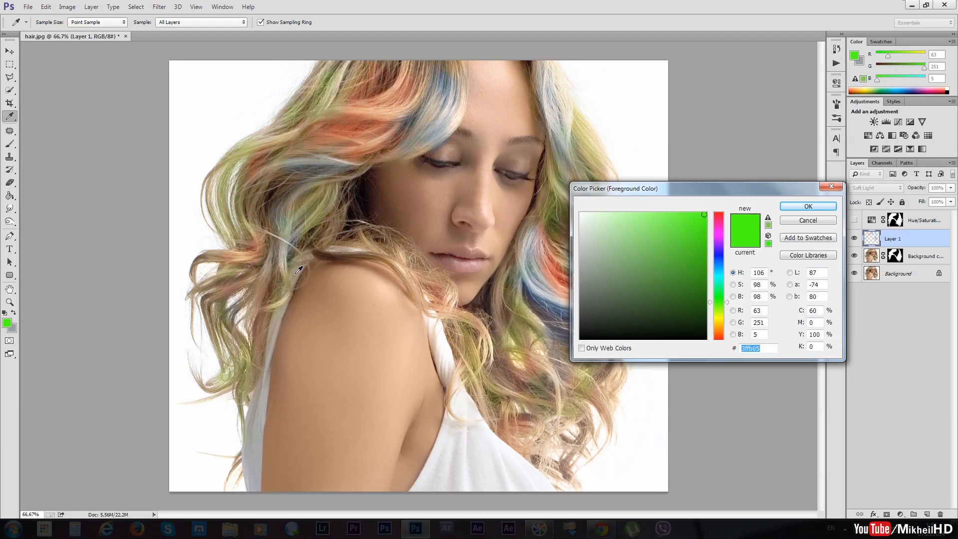
left_click(716, 318)
left_click(704, 220)
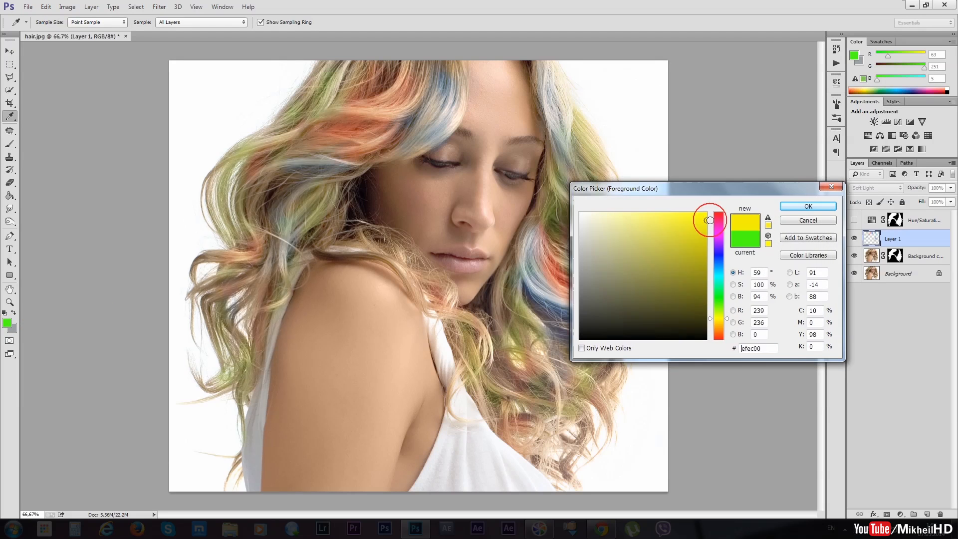
left_click(792, 208)
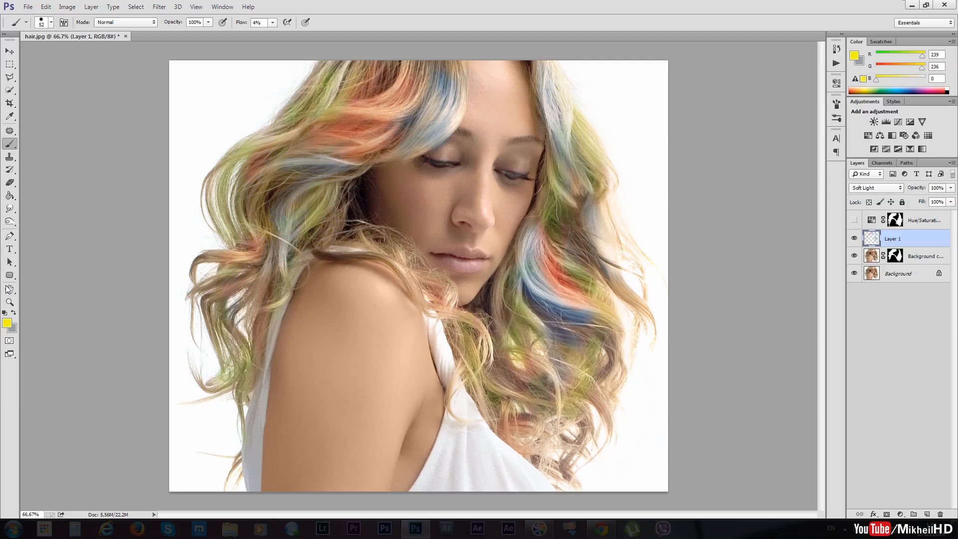
Step: Set the foreground colour to cyan #00efec and paint the loose tips behind the shoulder and the strands lying over it
left_click(7, 323)
left_click(718, 276)
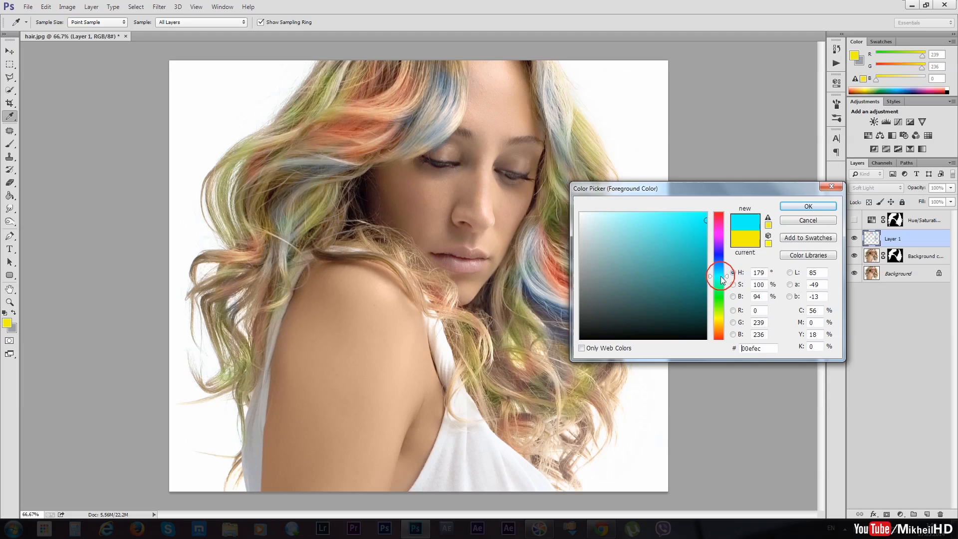
left_click(808, 206)
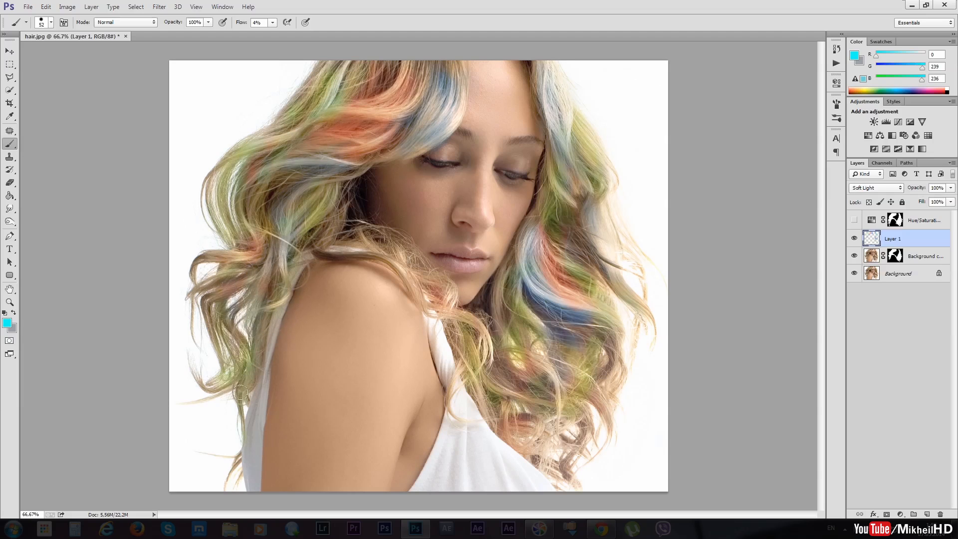
left_click_drag(231, 467, 222, 376)
left_click_drag(193, 405, 234, 400)
left_click(415, 289)
mouse_move(415, 288)
left_mouse_down()
mouse_move(397, 254)
mouse_move(450, 302)
mouse_move(393, 257)
mouse_move(318, 242)
left_mouse_up()
Step: Paint cyan over the uncoloured outer strands, lower tips and inner curls of the hair falling beyond the face
mouse_move(562, 80)
left_mouse_down()
mouse_move(593, 156)
mouse_move(590, 143)
left_mouse_up()
left_click(621, 261)
left_click_drag(621, 260, 599, 250)
left_click_drag(618, 311, 601, 298)
mouse_move(612, 389)
left_mouse_down()
mouse_move(607, 356)
mouse_move(602, 403)
mouse_move(583, 372)
left_mouse_up()
left_click_drag(604, 417, 579, 381)
mouse_move(582, 446)
left_mouse_down()
mouse_move(576, 434)
mouse_move(553, 471)
mouse_move(534, 450)
left_mouse_up()
left_click(567, 475)
left_click_drag(464, 327, 441, 305)
left_click_drag(554, 350, 512, 300)
left_click(520, 366)
left_click(491, 413)
Step: Split the black Underlying Layer slider of Layer 1's Blend If settings to 0 / 207 and apply the layer style
double_click(874, 238)
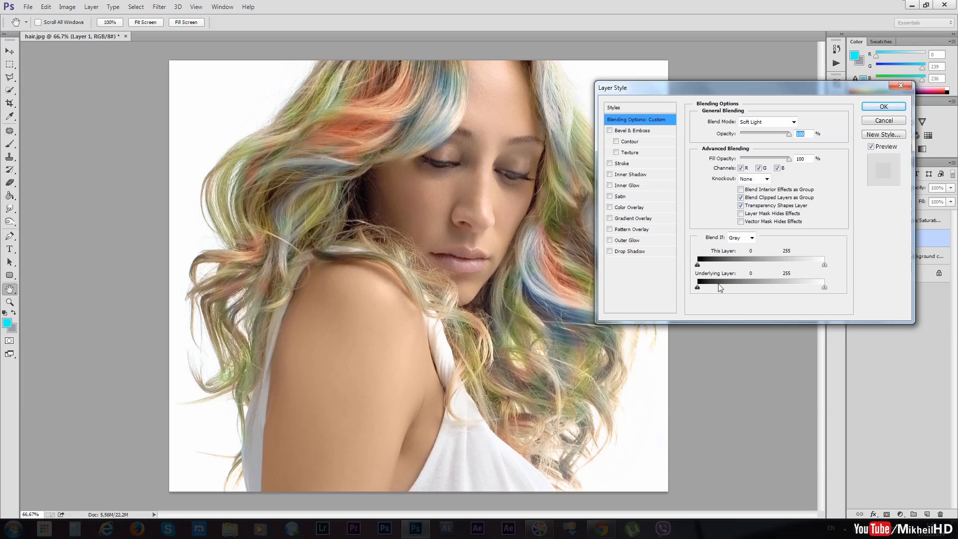
key("alt")
left_click_drag(699, 290, 700, 289)
left_click_drag(704, 289, 812, 280)
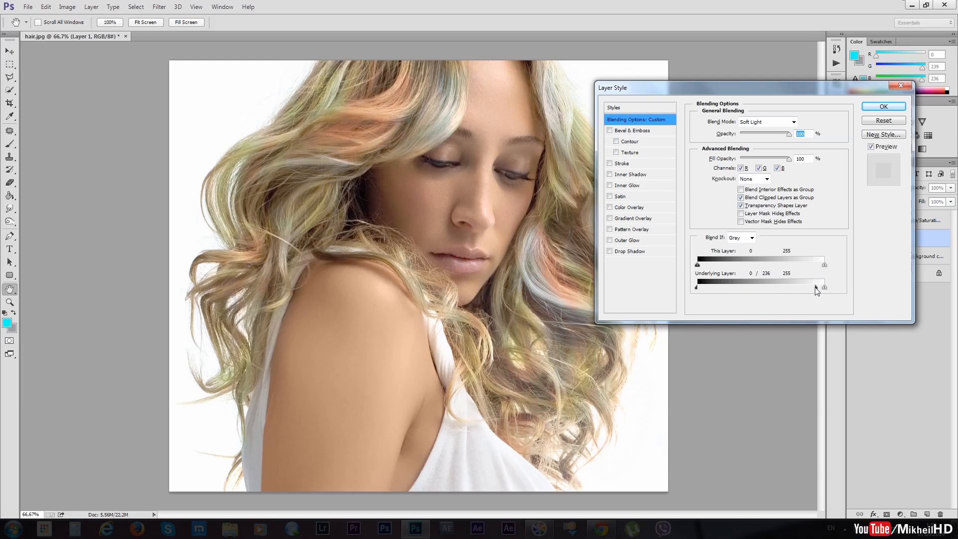
left_click_drag(714, 293, 800, 288)
left_click_drag(726, 292, 784, 289)
left_click_drag(783, 291, 801, 290)
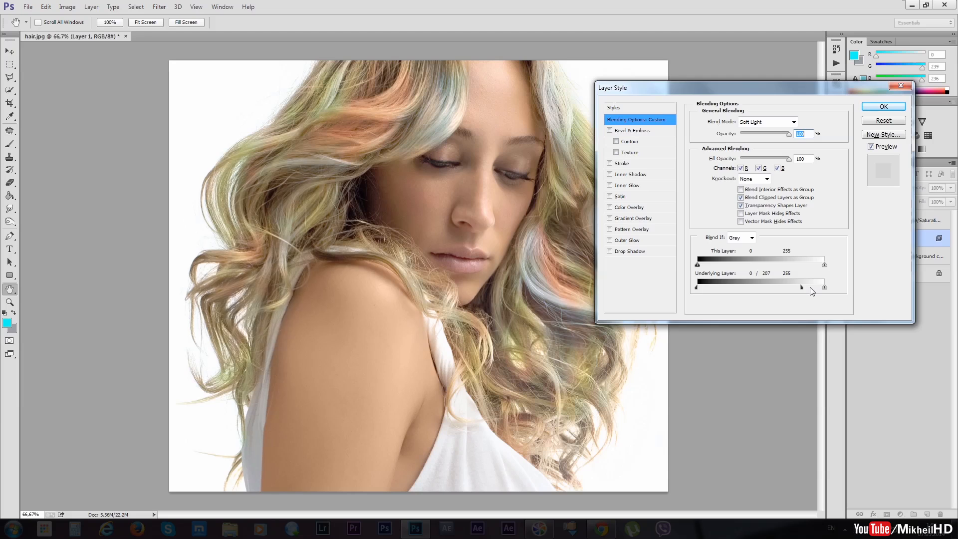
left_click(883, 107)
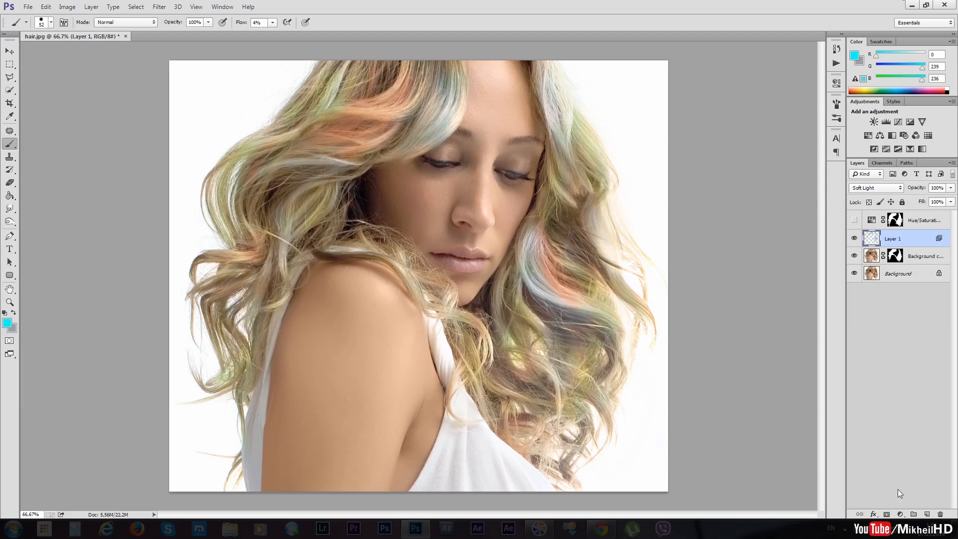
left_click(901, 514)
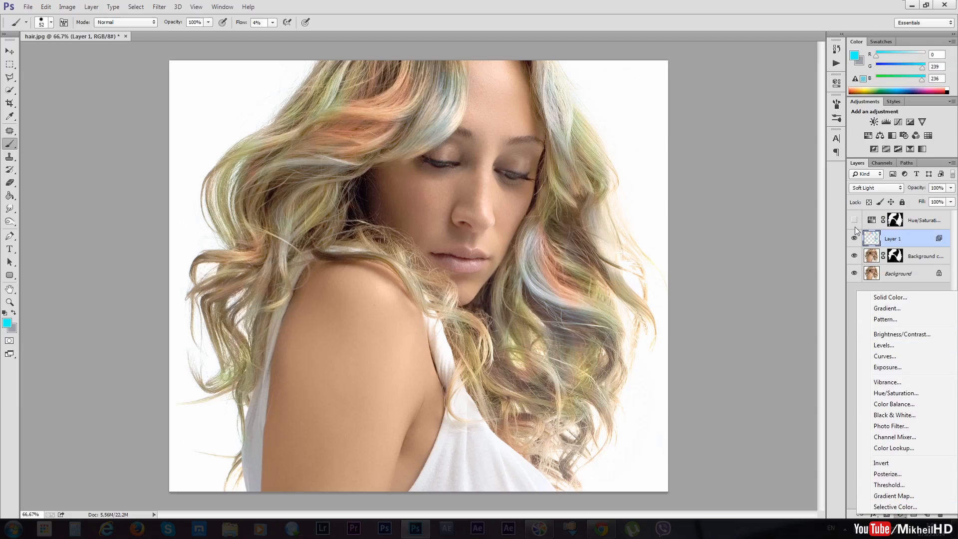
left_click(869, 240)
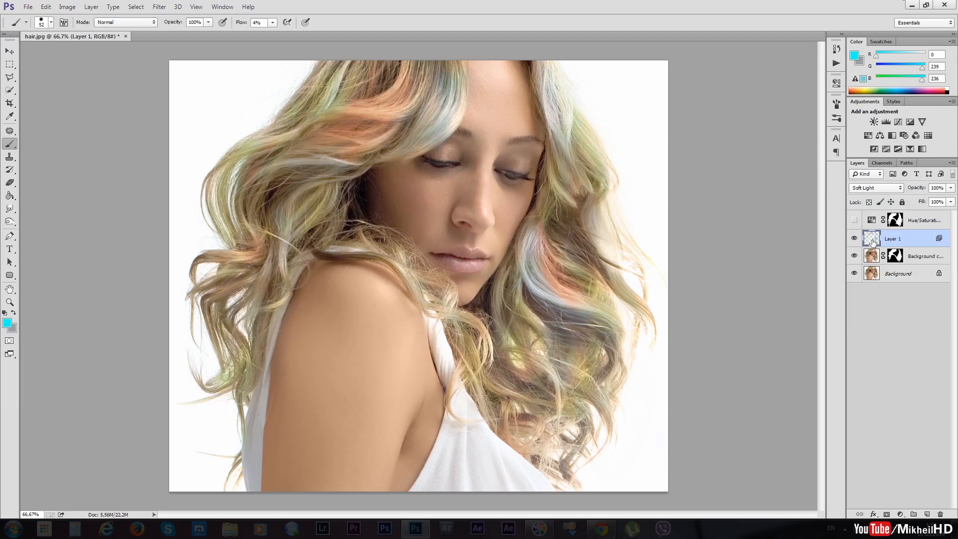
left_click(871, 239)
Step: Apply a Hue/Saturation adjustment directly to Layer 1 with Hue set to +7
left_click(66, 8)
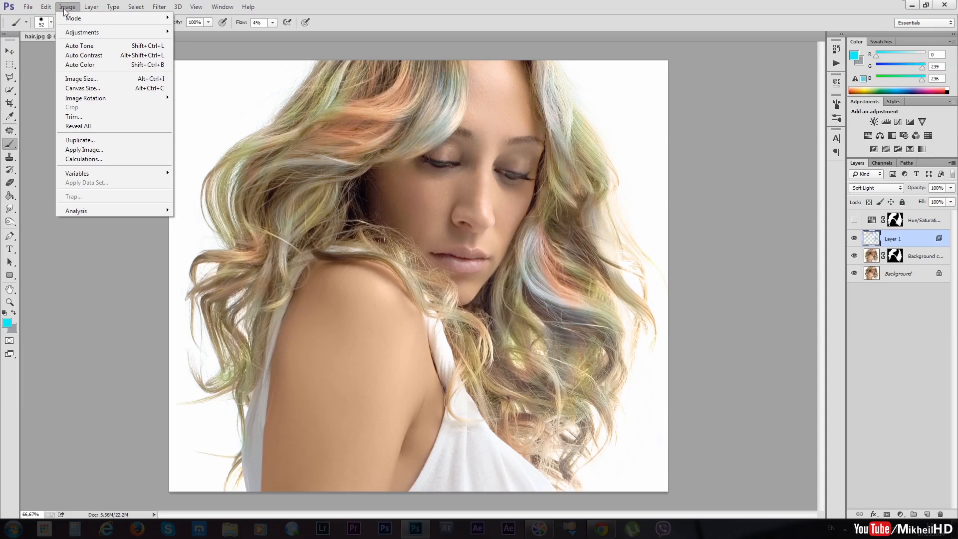
mouse_move(76, 32)
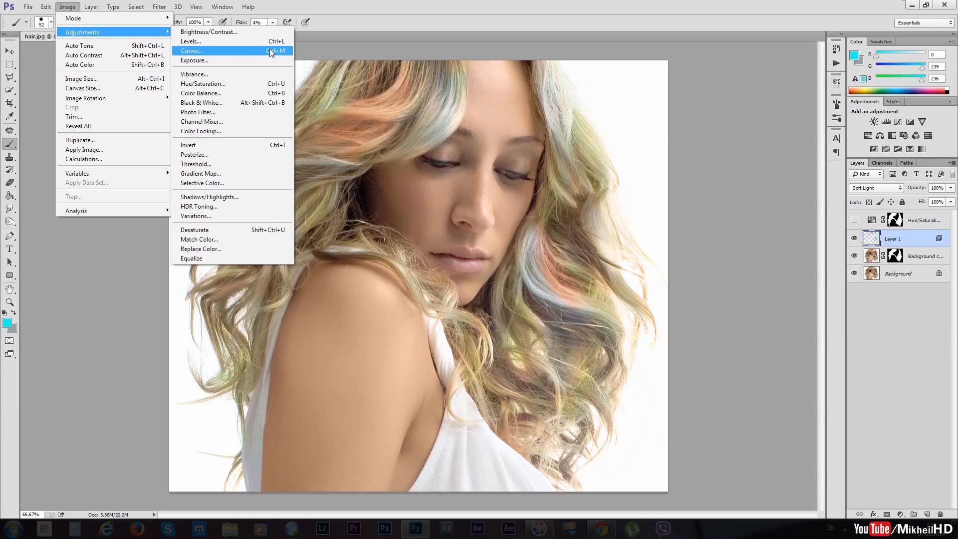
left_click(256, 83)
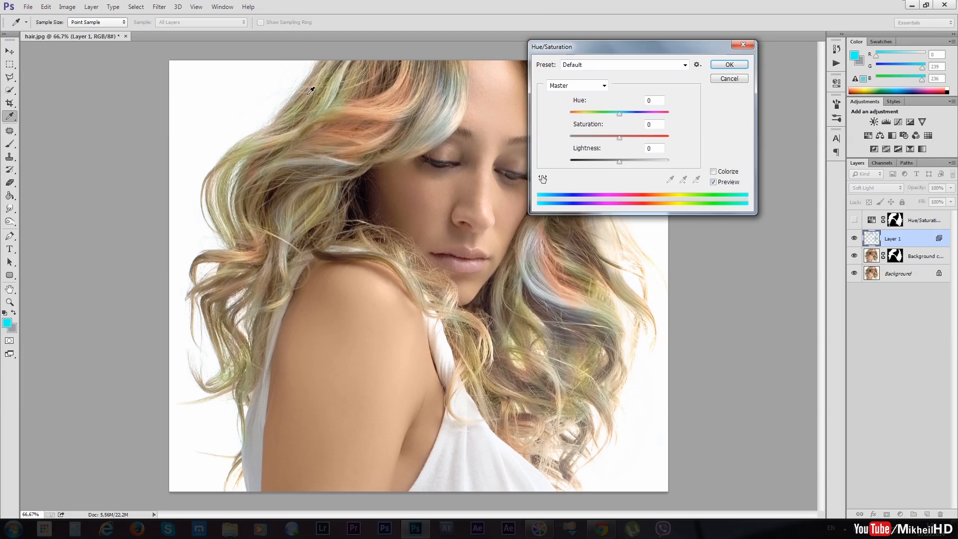
mouse_move(618, 112)
left_mouse_down()
mouse_move(684, 118)
mouse_move(560, 115)
mouse_move(629, 116)
mouse_move(618, 116)
left_mouse_up()
left_click_drag(595, 120, 624, 122)
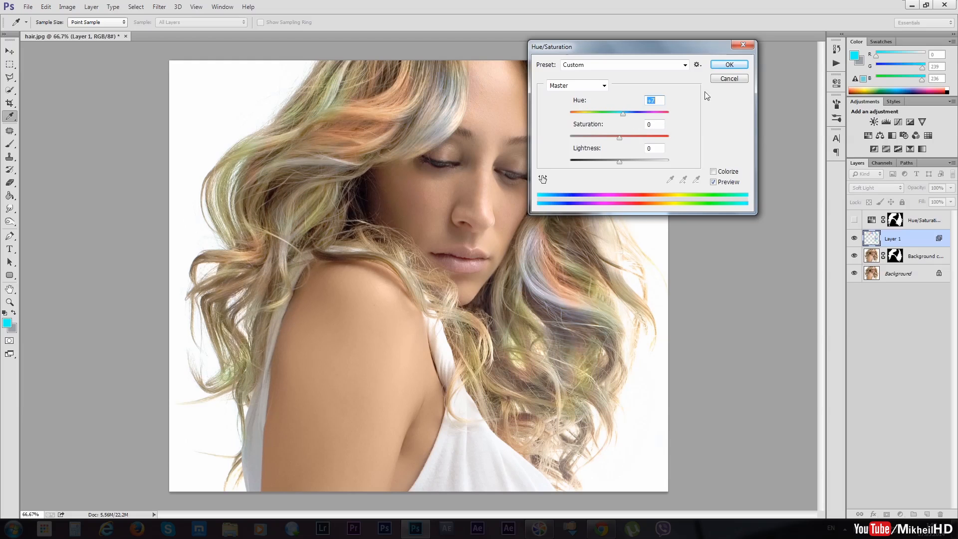
left_click(726, 65)
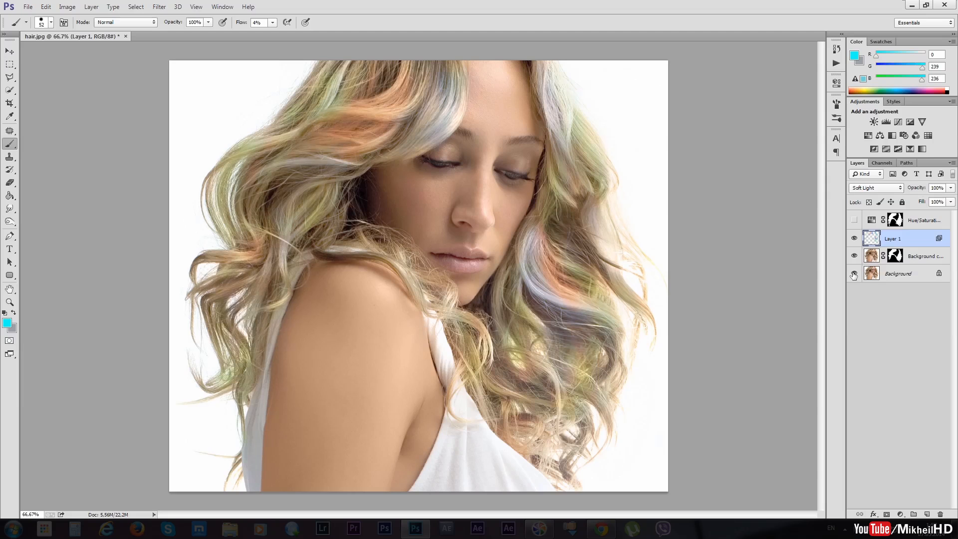